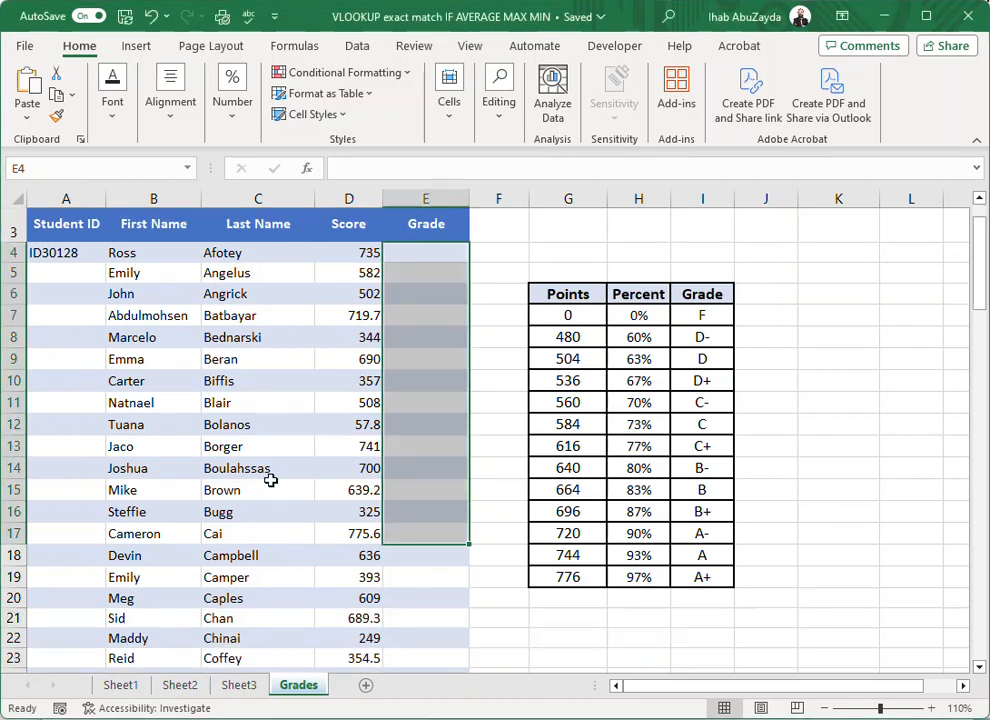
- Look through the student names and scores down the Final Grades list and return to its start
{"action": "scroll", "coordinate": [267, 476], "scroll_direction": "down", "scroll_amount": 2}
{"action": "left_click", "coordinate": [270, 480]}
{"action": "scroll", "coordinate": [270, 480], "scroll_direction": "down", "scroll_amount": 4}
{"action": "scroll", "coordinate": [270, 480], "scroll_direction": "down", "scroll_amount": 20}
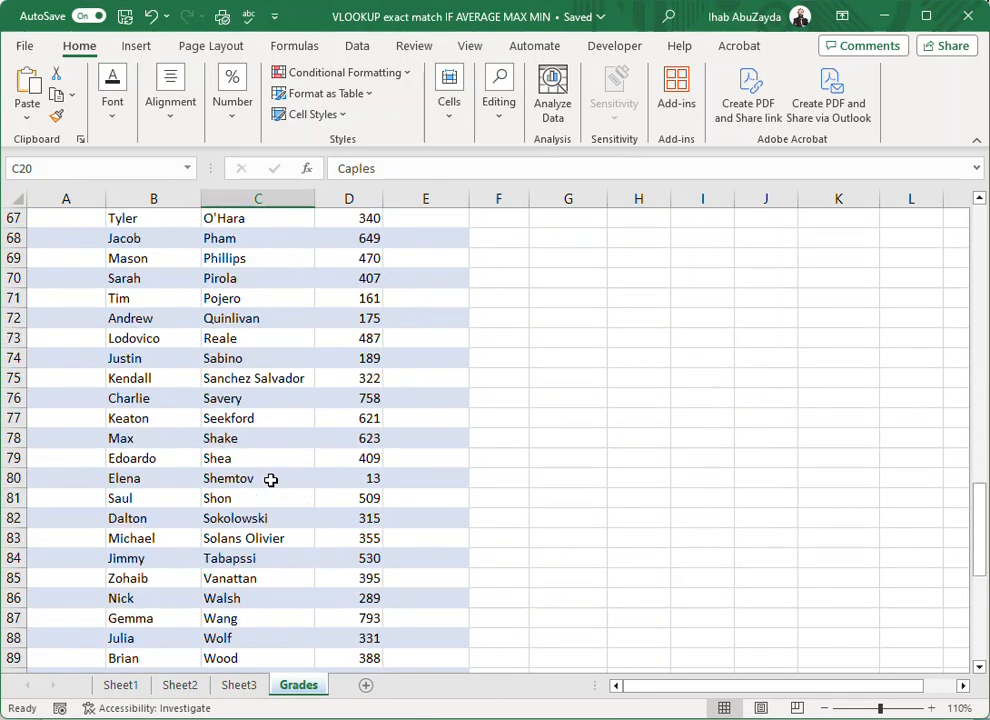
{"action": "scroll", "coordinate": [270, 480], "scroll_direction": "up", "scroll_amount": 20}
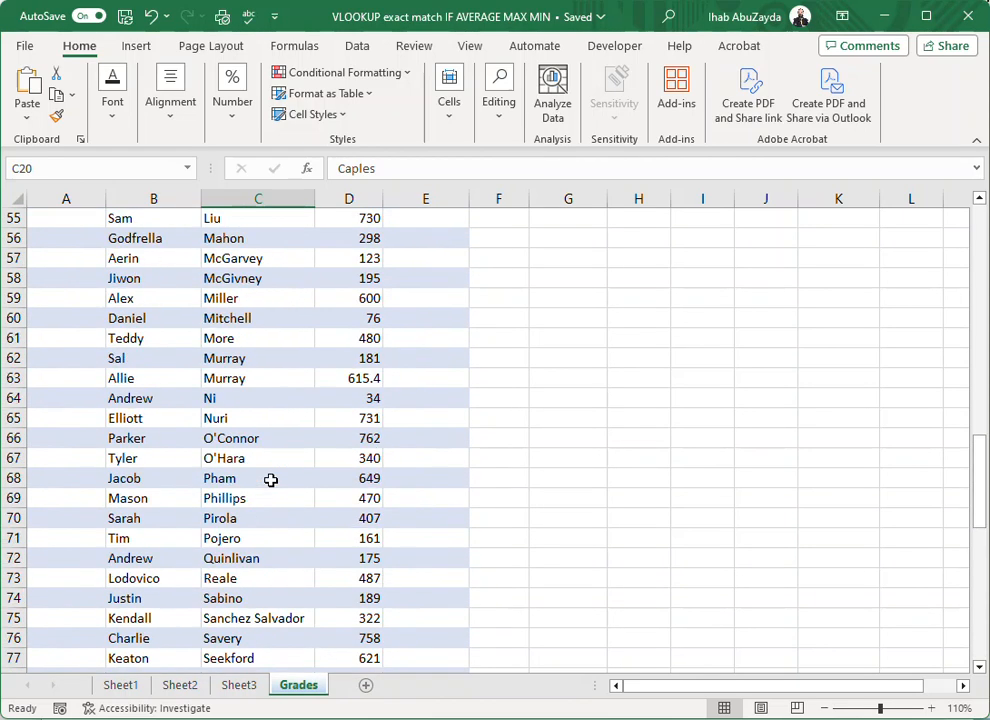
{"action": "scroll", "coordinate": [270, 480], "scroll_direction": "up", "scroll_amount": 1}
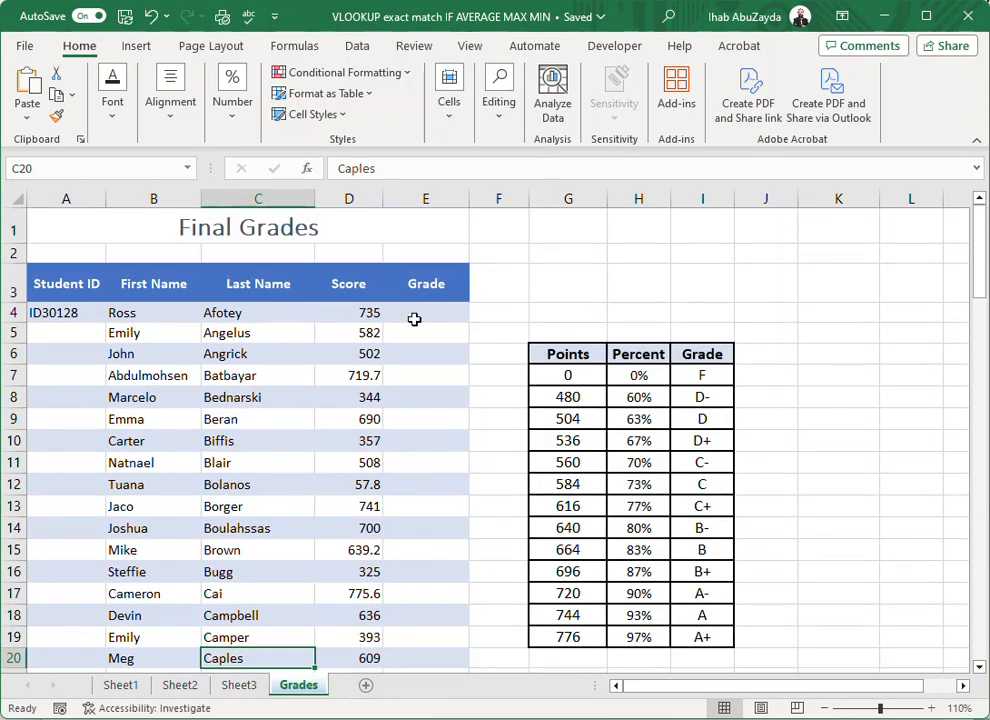
- Try filling the Student ID series from A4 down to A16 and undo the fill
{"action": "left_click", "coordinate": [66, 312]}
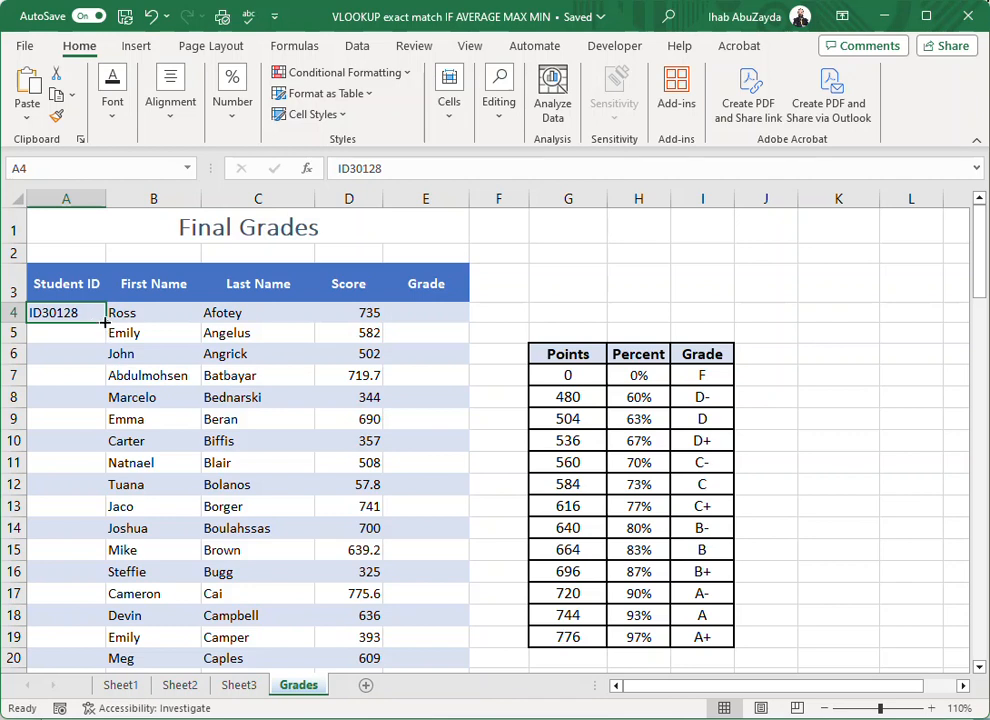
{"action": "left_click_drag", "start_coordinate": [105, 322], "coordinate": [106, 590]}
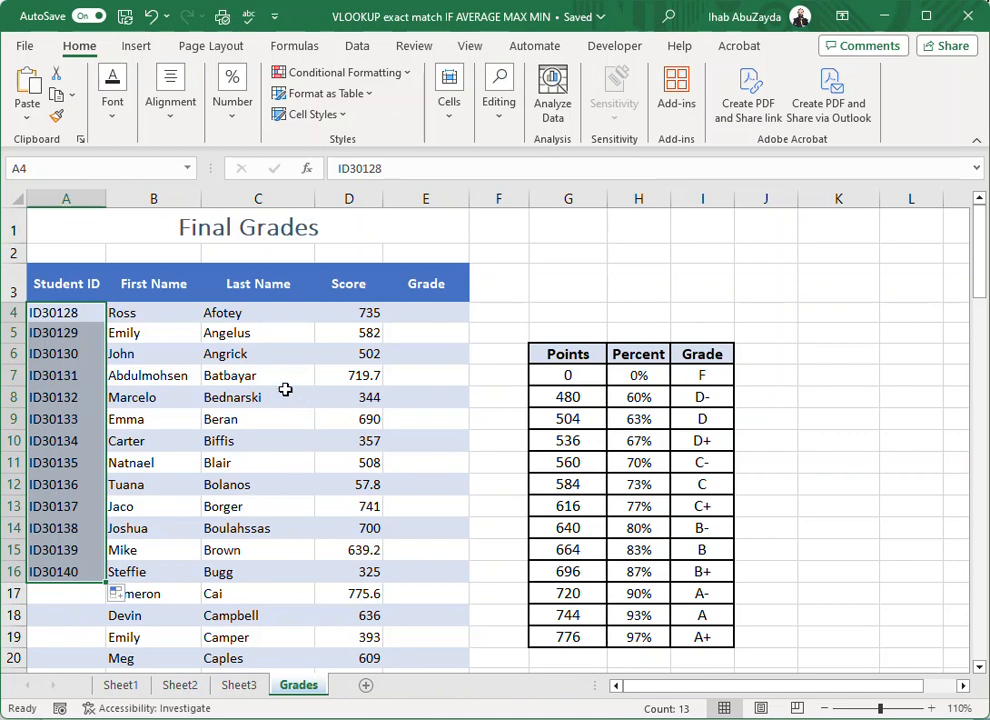
{"action": "scroll", "coordinate": [172, 413], "scroll_direction": "down", "scroll_amount": 3}
{"action": "scroll", "coordinate": [172, 413], "scroll_direction": "up", "scroll_amount": 3}
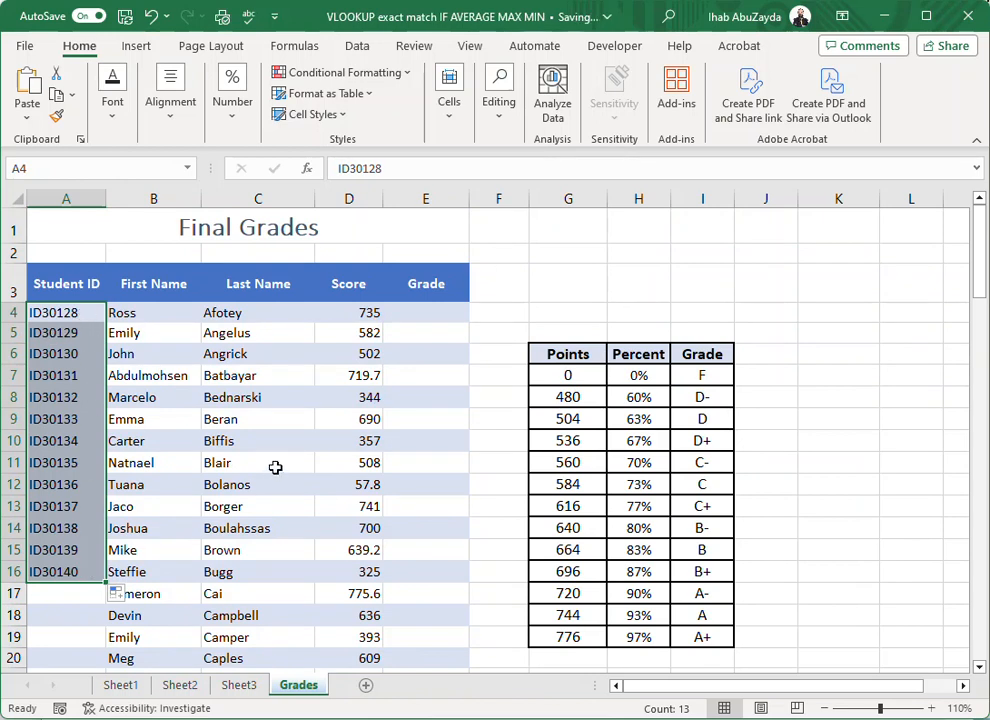
{"action": "key", "text": "ctrl+z"}
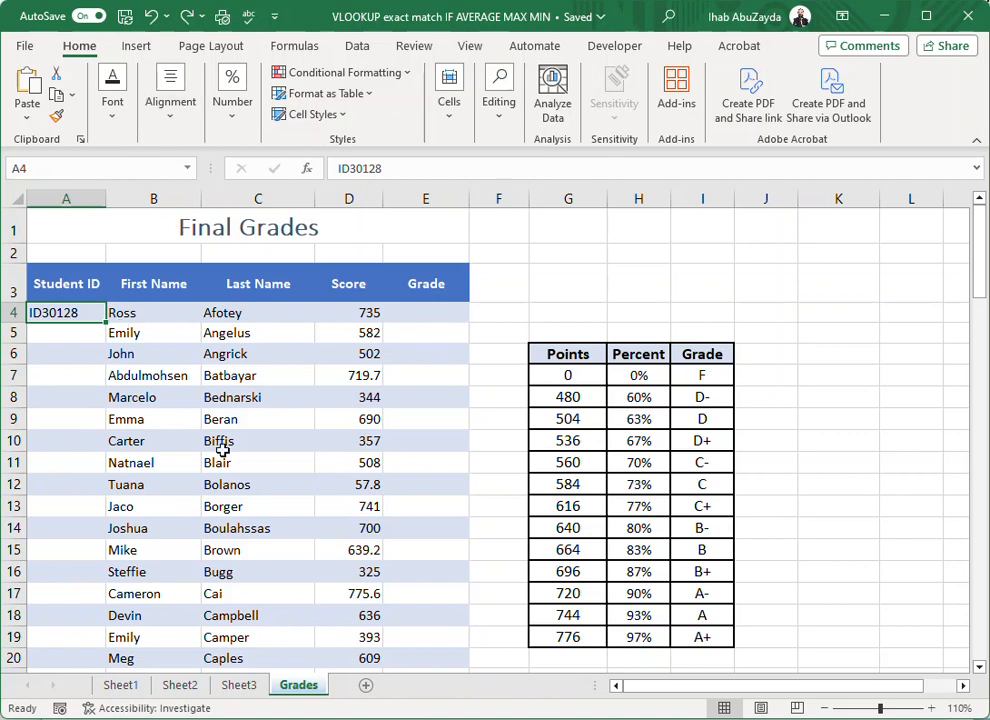
- Auto-fill the Student ID series from A4 down to the last student in row 110 and check the filled IDs
{"action": "double_click", "coordinate": [105, 322]}
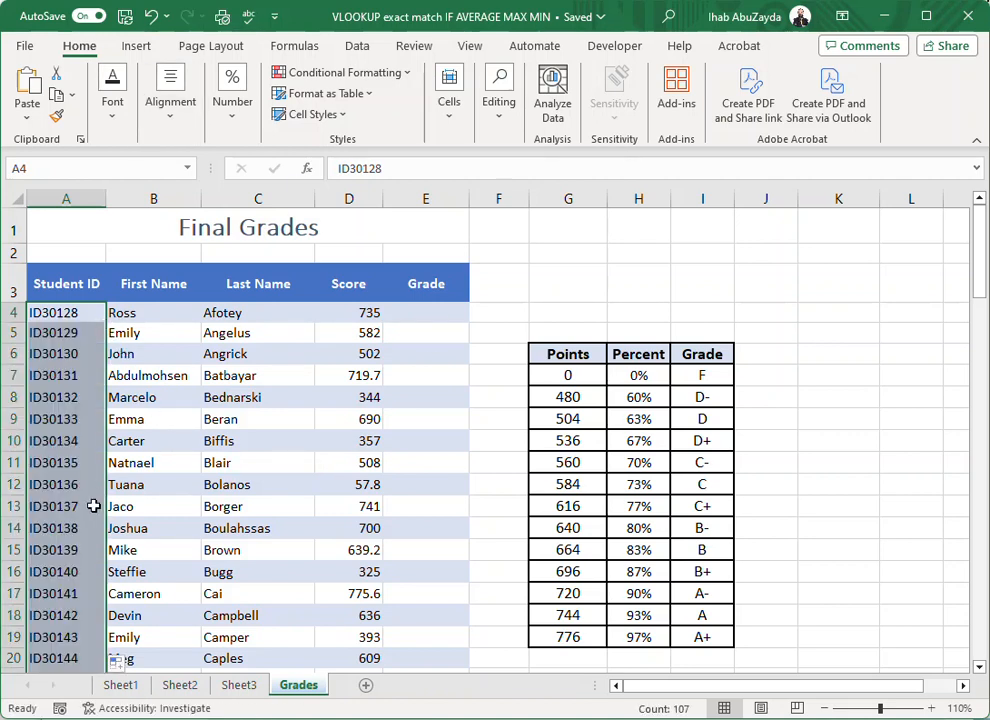
{"action": "scroll", "coordinate": [97, 497], "scroll_direction": "down", "scroll_amount": 20}
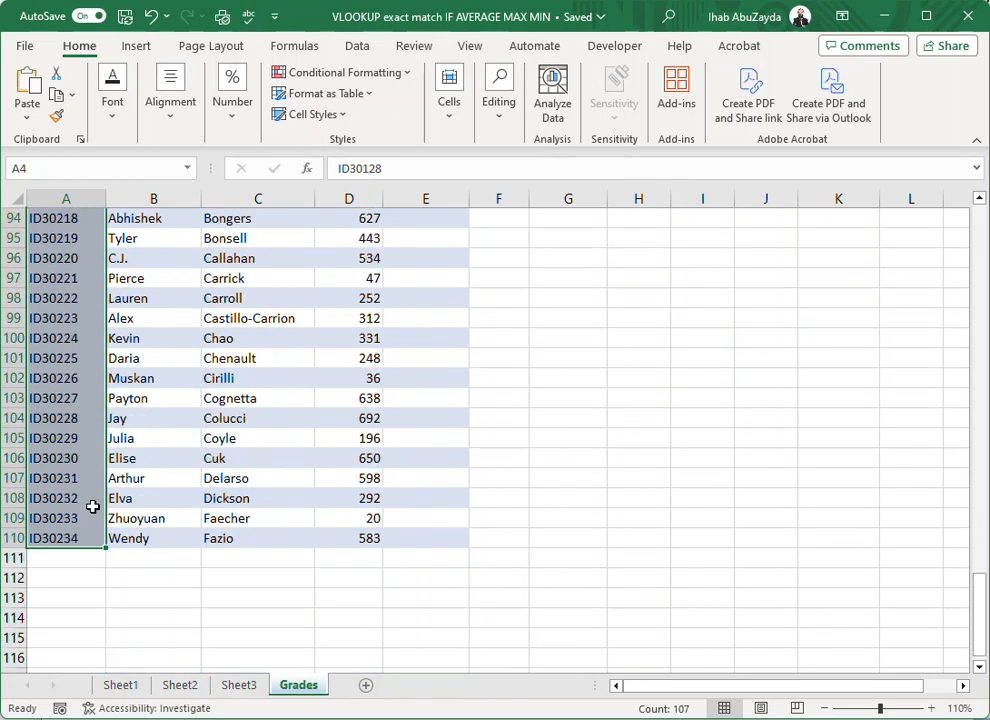
{"action": "scroll", "coordinate": [92, 507], "scroll_direction": "up", "scroll_amount": 20}
{"action": "scroll", "coordinate": [92, 507], "scroll_direction": "up", "scroll_amount": 2}
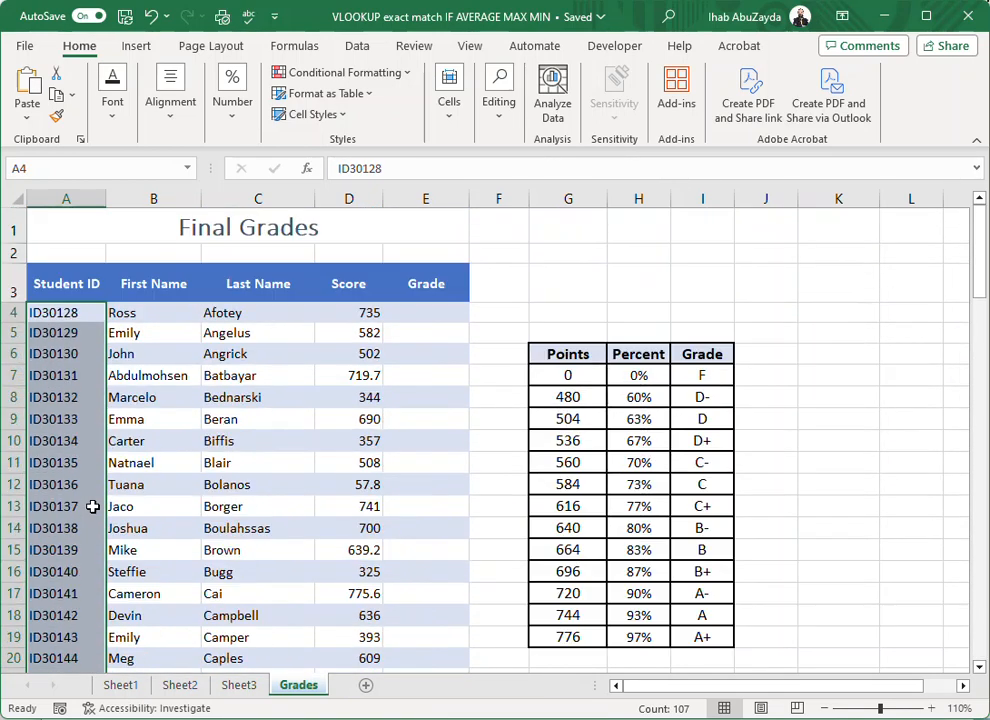
{"action": "scroll", "coordinate": [88, 517], "scroll_direction": "down", "scroll_amount": 4}
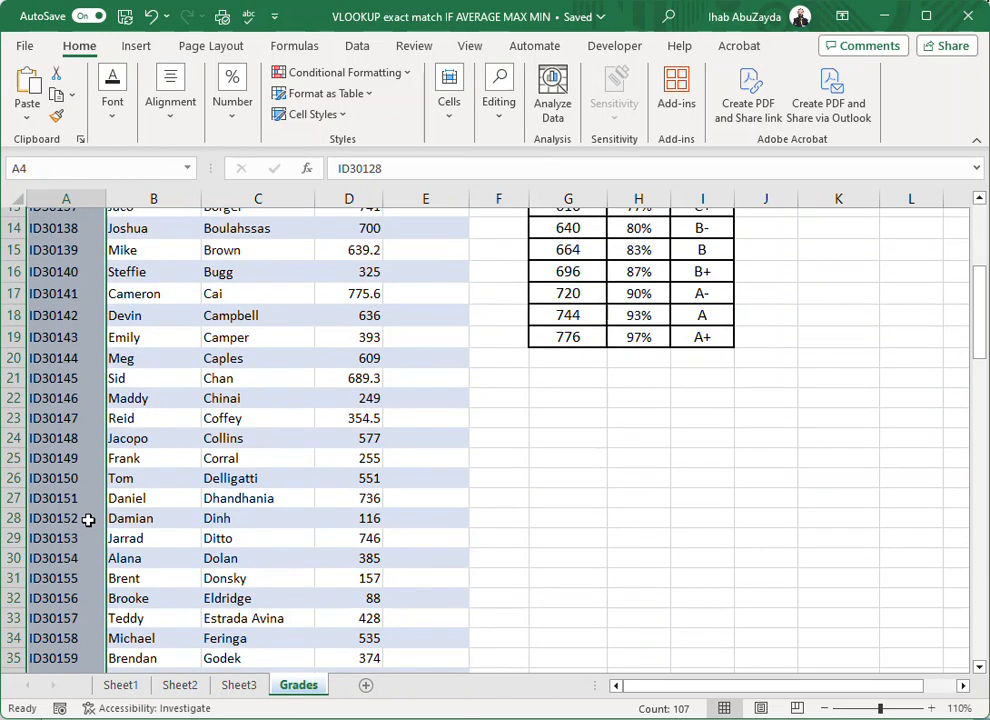
{"action": "scroll", "coordinate": [88, 520], "scroll_direction": "down", "scroll_amount": 20}
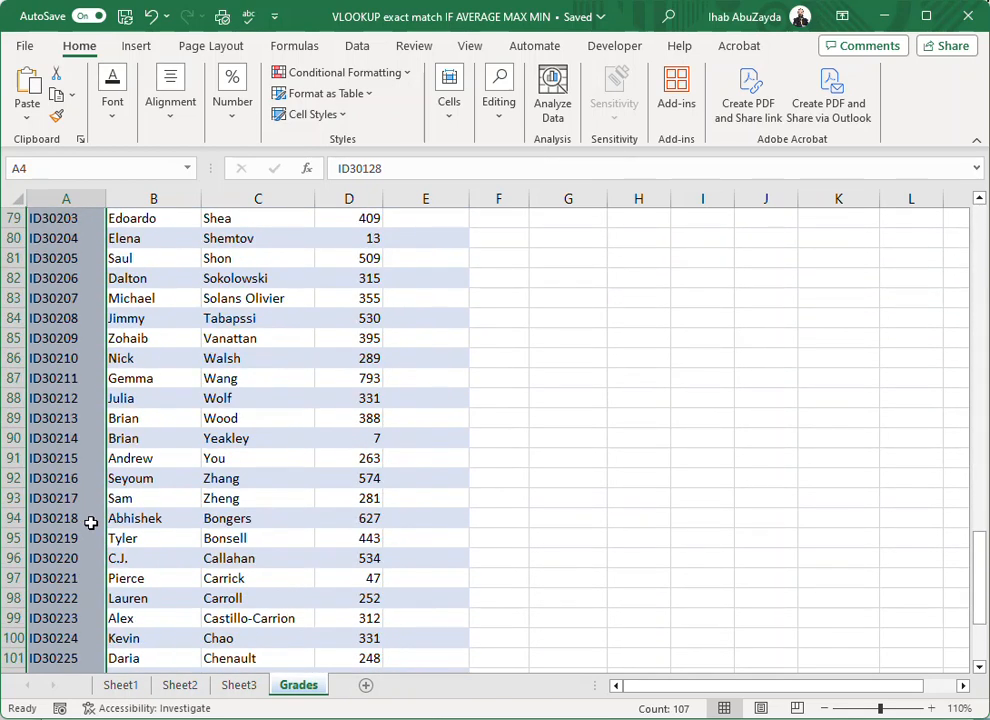
{"action": "scroll", "coordinate": [90, 522], "scroll_direction": "down", "scroll_amount": 7}
{"action": "scroll", "coordinate": [95, 521], "scroll_direction": "up", "scroll_amount": 1}
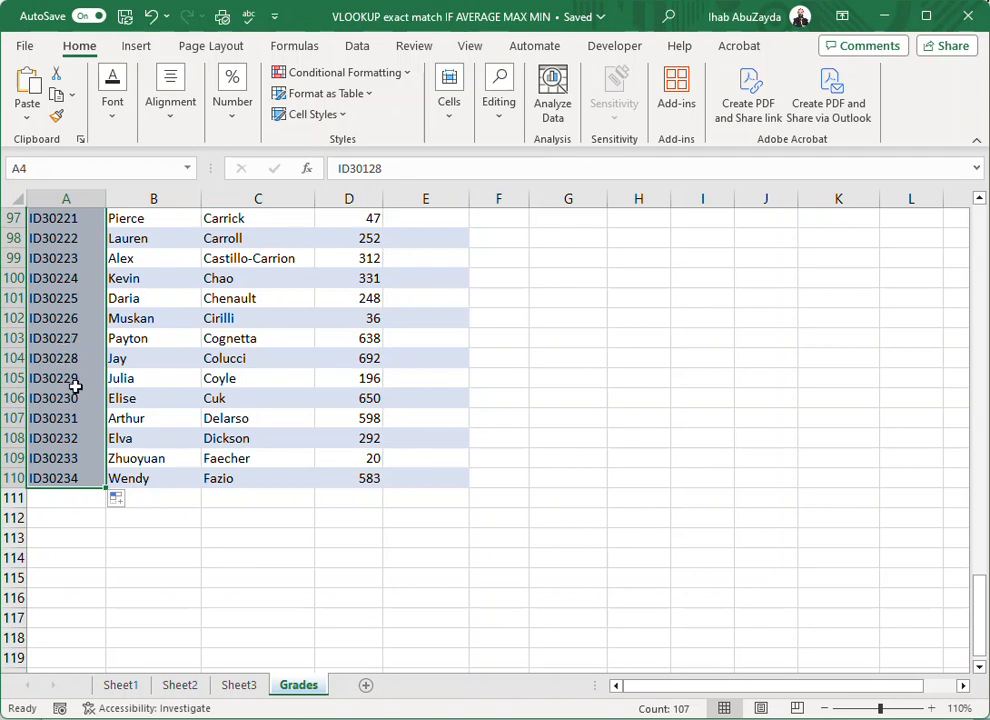
- Change the Student ID fill to Fill Without Formatting and check the IDs in the first rows
{"action": "left_click", "coordinate": [128, 502]}
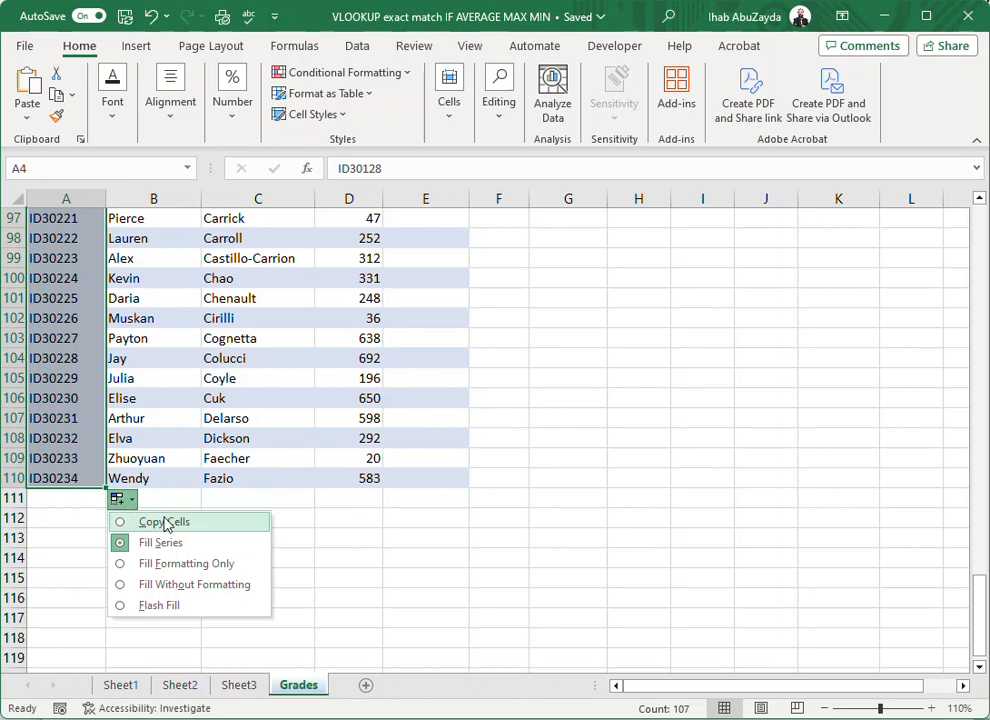
{"action": "left_click", "coordinate": [244, 591]}
{"action": "scroll", "coordinate": [255, 560], "scroll_direction": "up", "scroll_amount": 20}
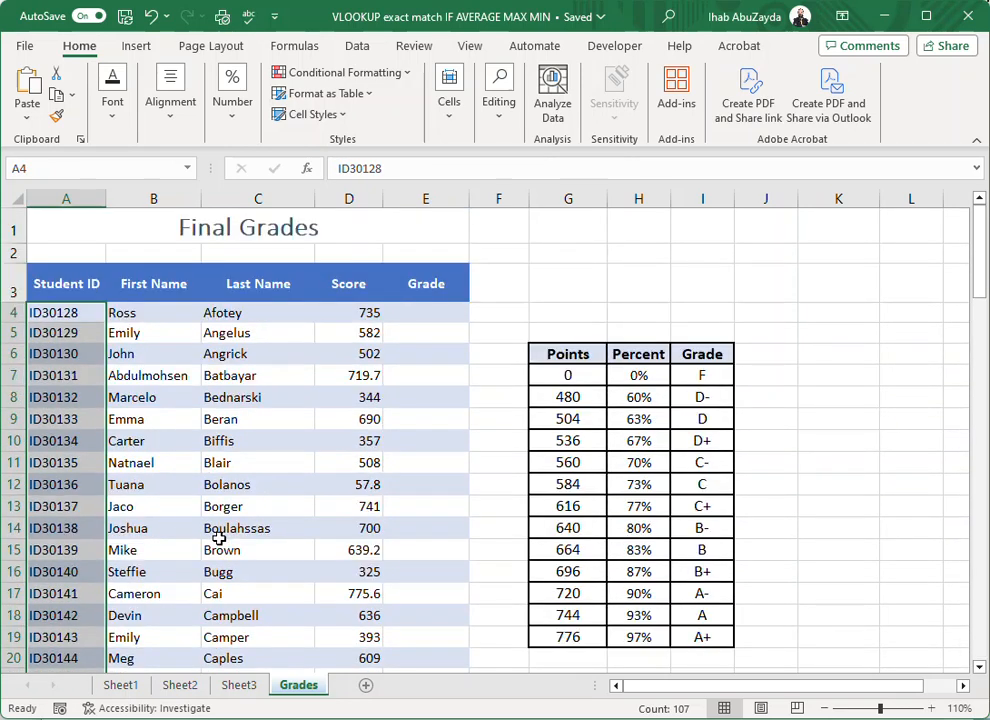
{"action": "left_click", "coordinate": [62, 331]}
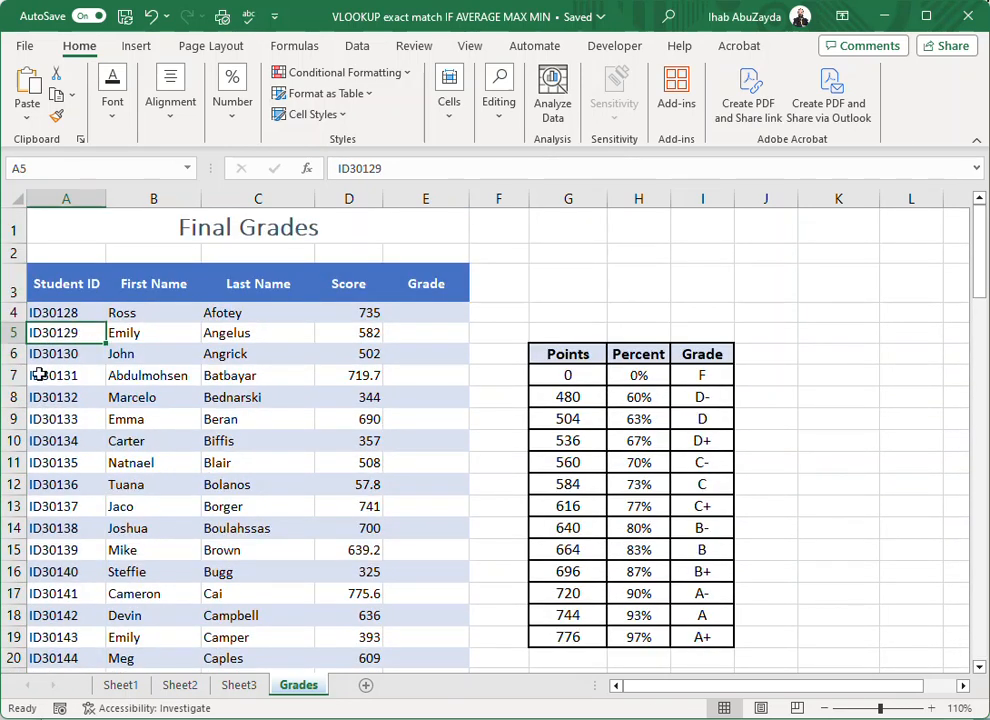
- Start a VLOOKUP function in Grade cell E4 with score cell D4 as the lookup value, keeping the grading table in view
{"action": "left_click", "coordinate": [442, 308]}
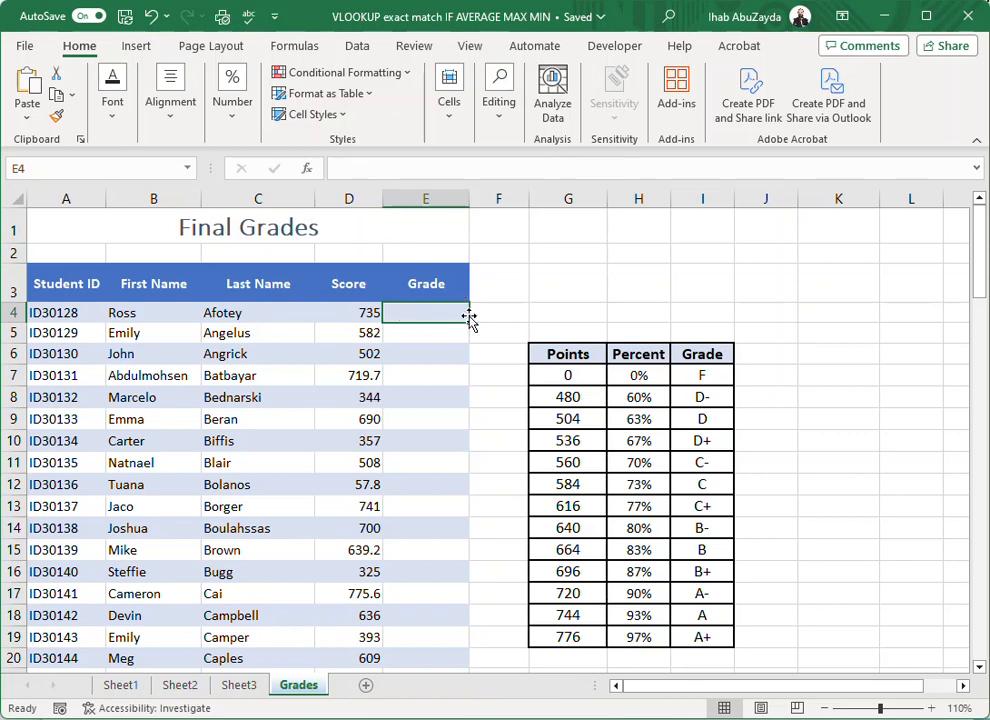
{"action": "left_click", "coordinate": [297, 47]}
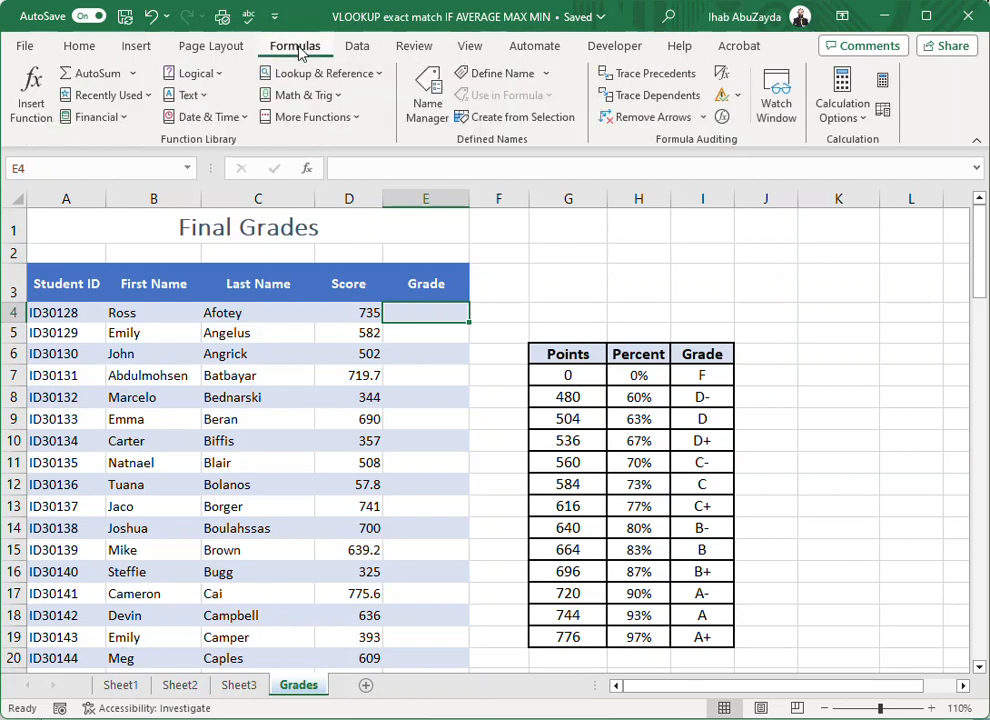
{"action": "left_click", "coordinate": [318, 76]}
{"action": "left_click_drag", "start_coordinate": [398, 212], "coordinate": [398, 504]}
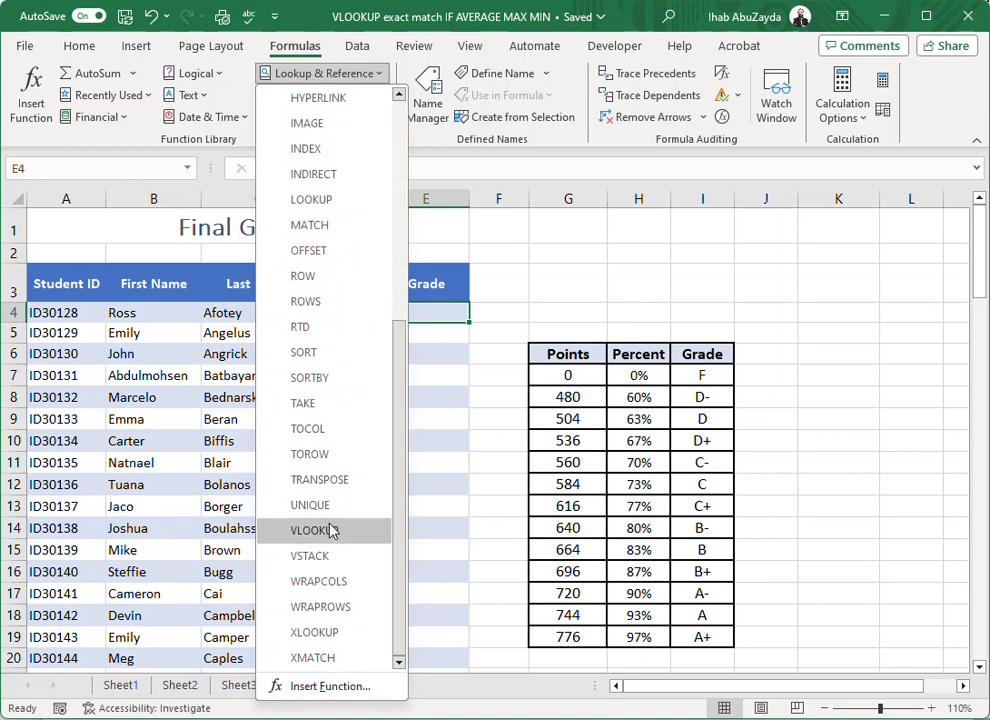
{"action": "left_click", "coordinate": [341, 540]}
{"action": "left_click_drag", "start_coordinate": [390, 398], "coordinate": [243, 393]}
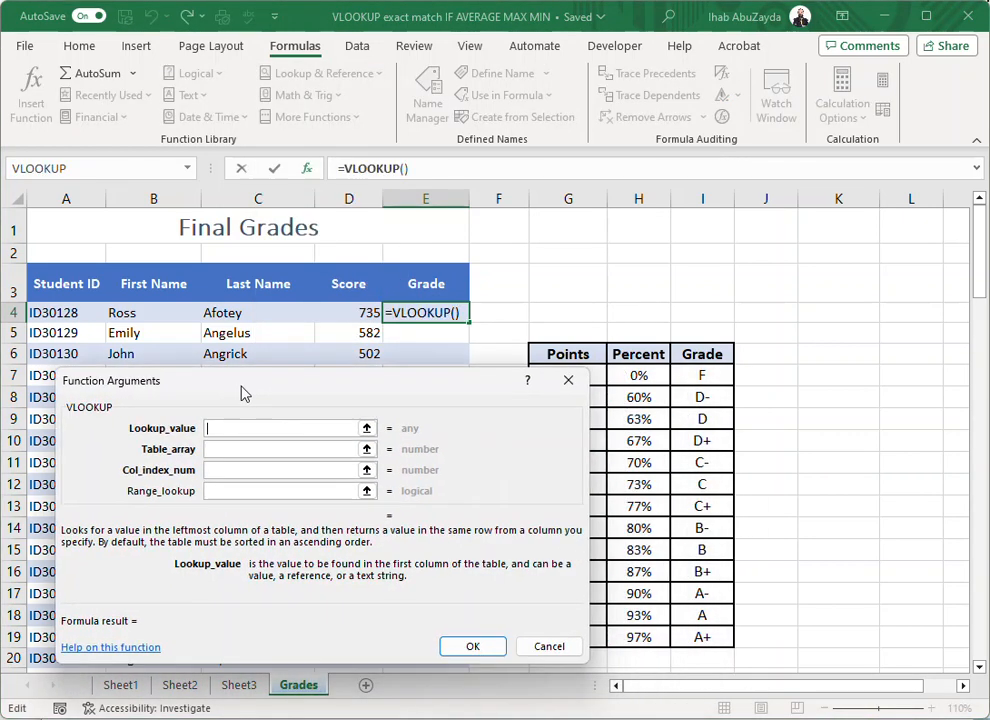
{"action": "left_click", "coordinate": [358, 312]}
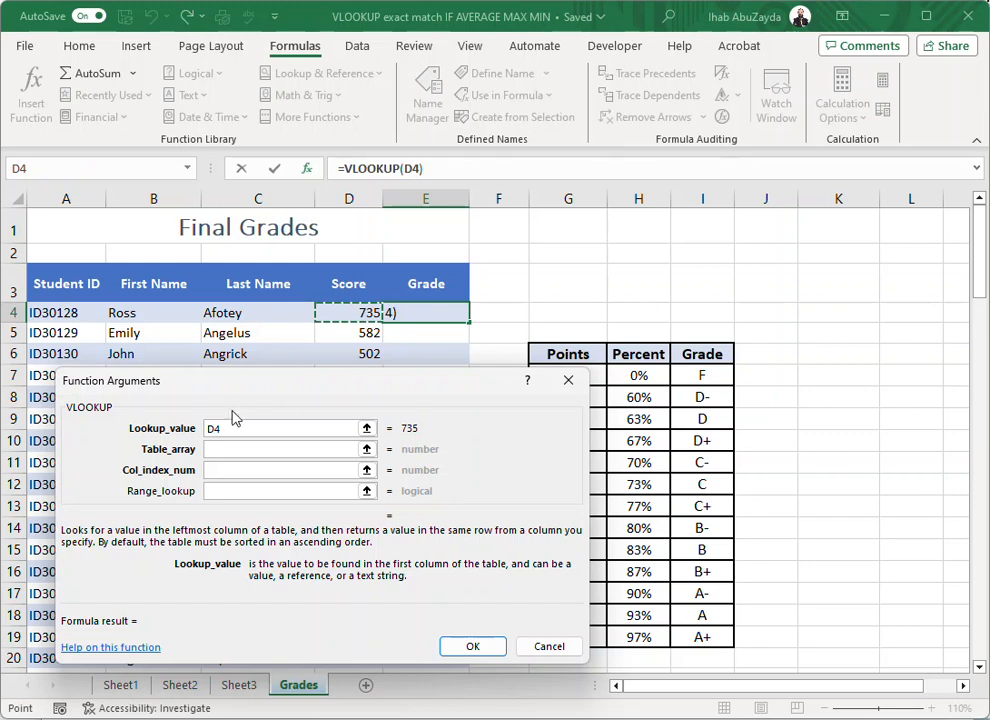
{"action": "left_click_drag", "start_coordinate": [356, 389], "coordinate": [260, 355]}
{"action": "left_click", "coordinate": [127, 395]}
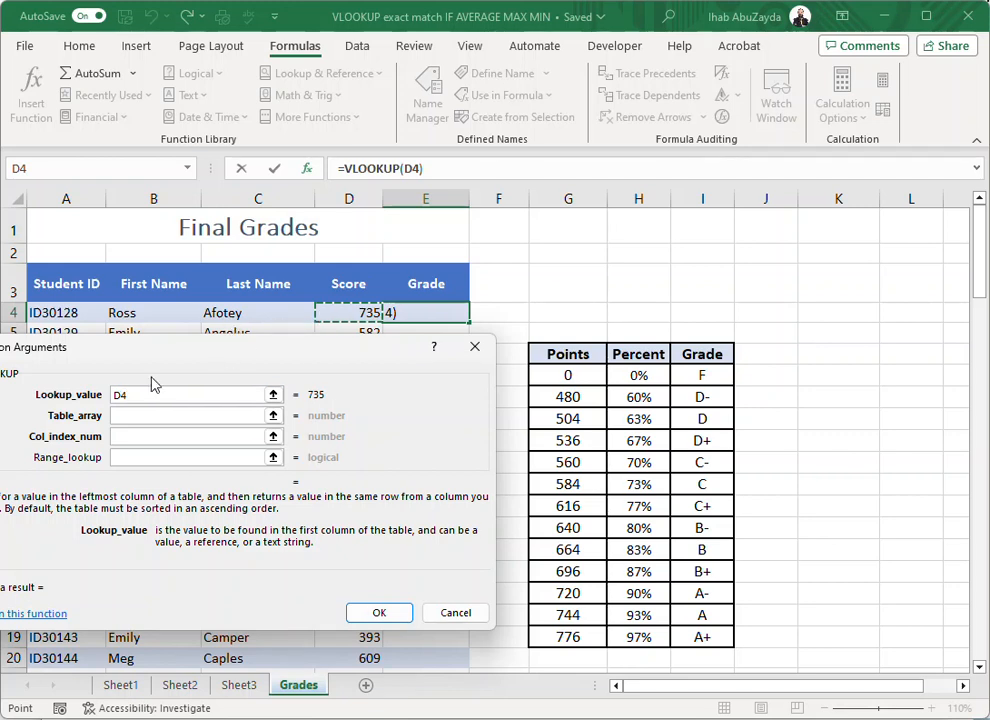
- Set the VLOOKUP table array to the grading table G7:I19 and the column index number to 3
{"action": "left_click", "coordinate": [153, 414]}
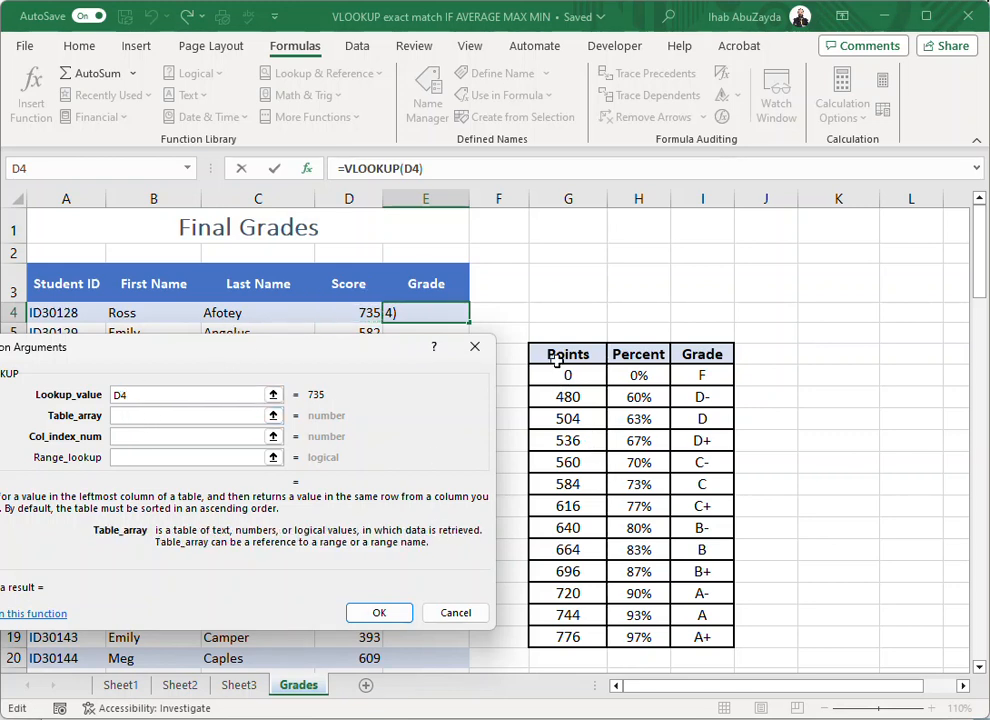
{"action": "left_click_drag", "start_coordinate": [562, 376], "coordinate": [713, 638]}
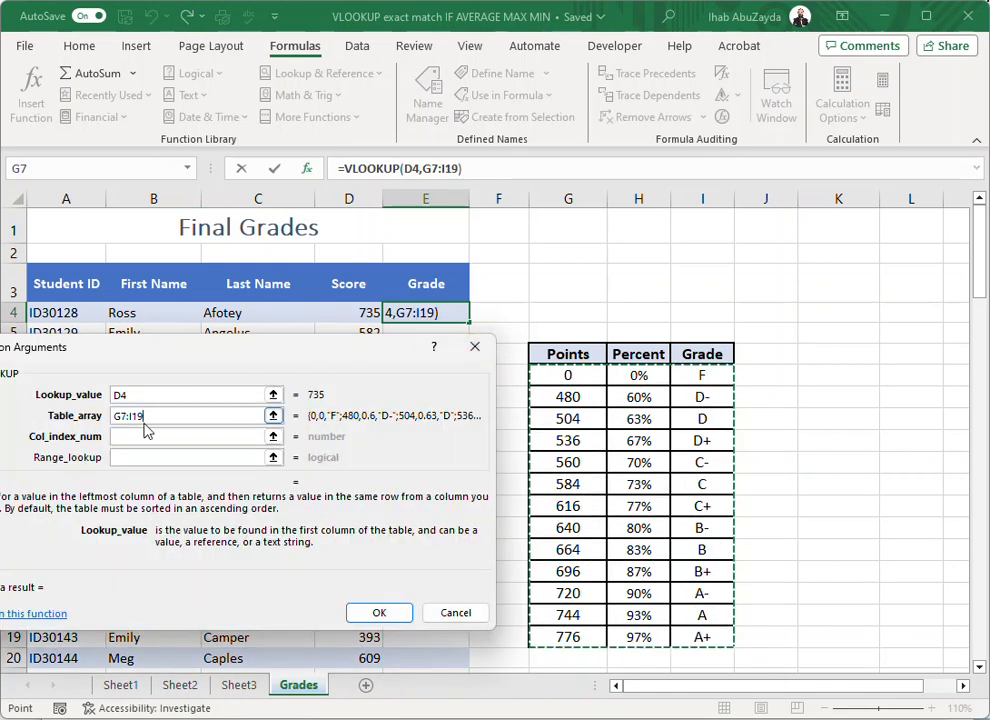
{"action": "left_click", "coordinate": [147, 438]}
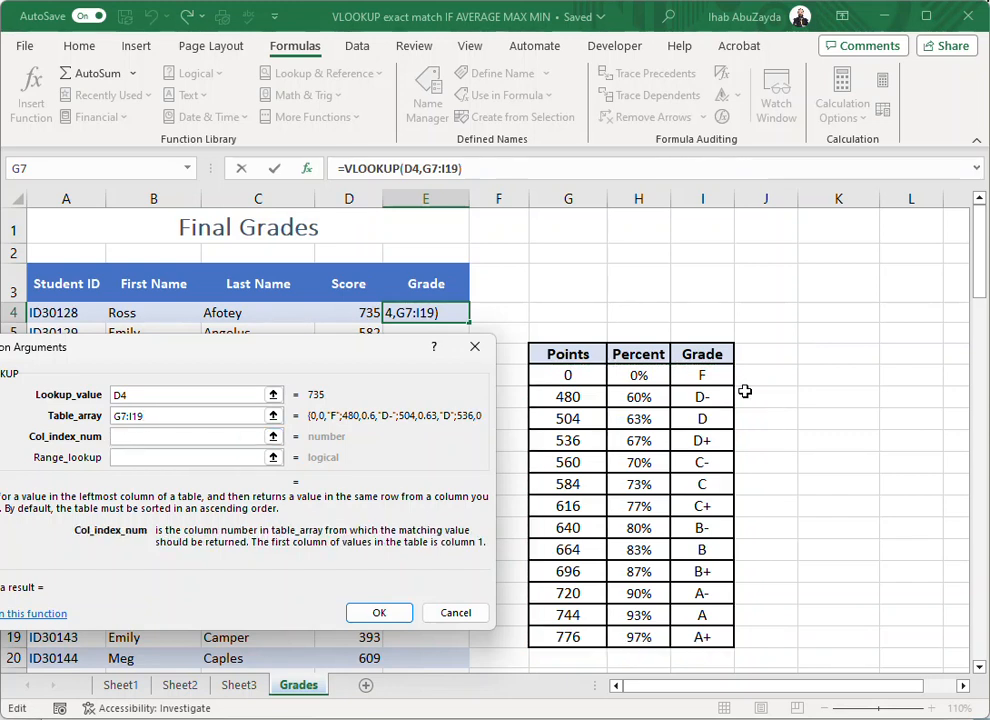
{"action": "left_click", "coordinate": [204, 434]}
{"action": "type", "text": "3"}
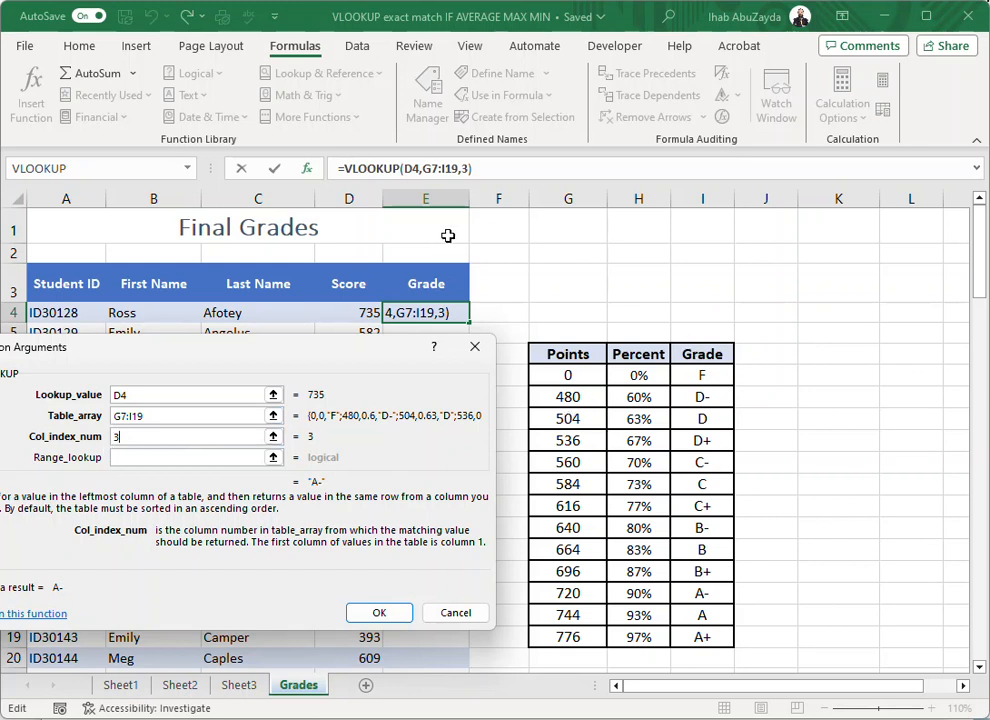
- Set the VLOOKUP range lookup to TRUE and complete the formula in E4
{"action": "left_click", "coordinate": [130, 457]}
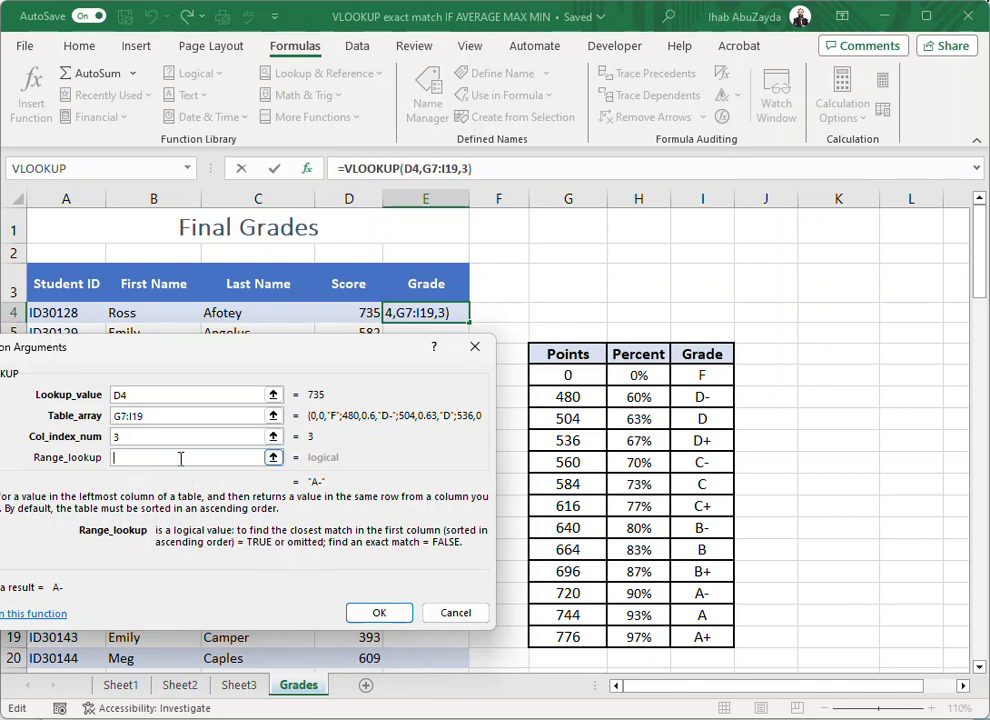
{"action": "left_click", "coordinate": [218, 441]}
{"action": "type", "text": "TRUE"}
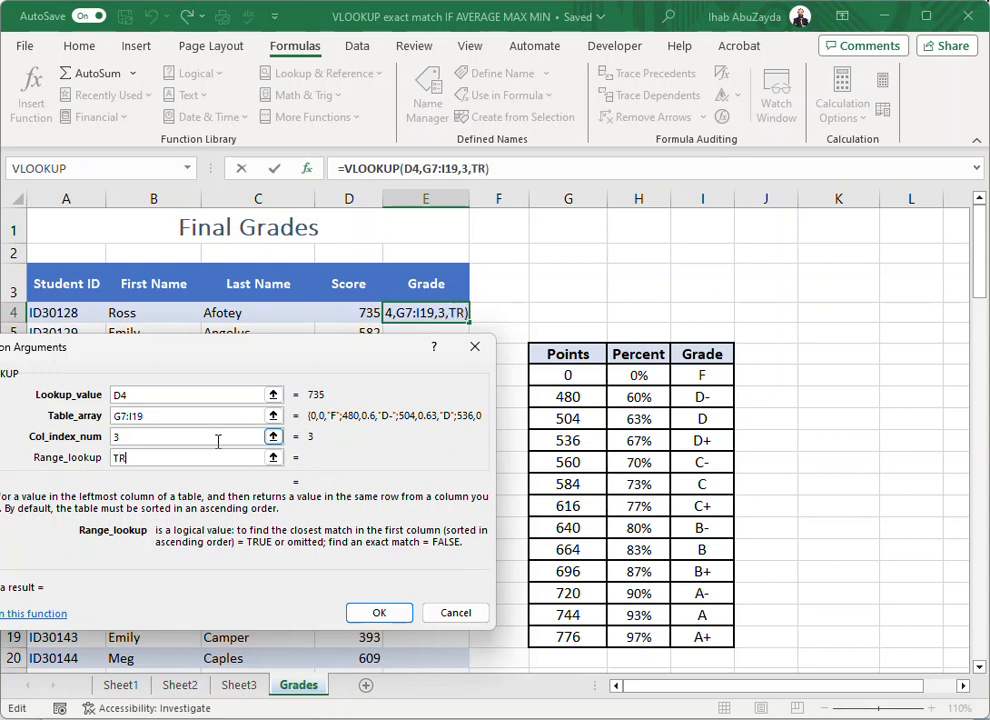
{"action": "key", "text": "BackSpace"}
{"action": "key", "text": "BackSpace"}
{"action": "key", "text": "BackSpace"}
{"action": "key", "text": "BackSpace"}
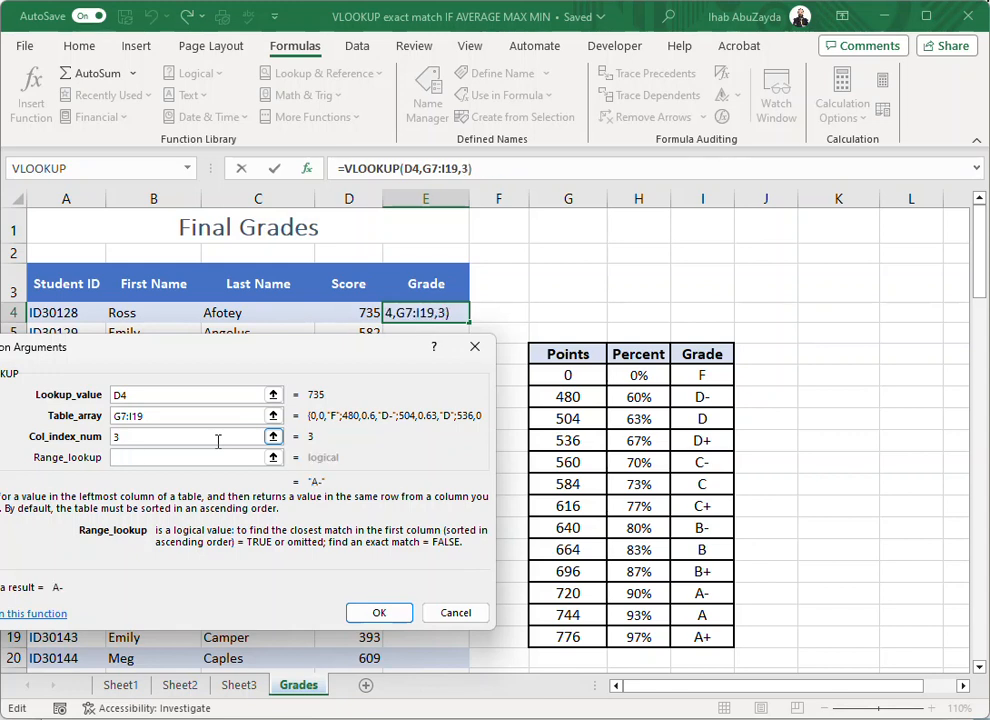
{"action": "type", "text": "TRUE"}
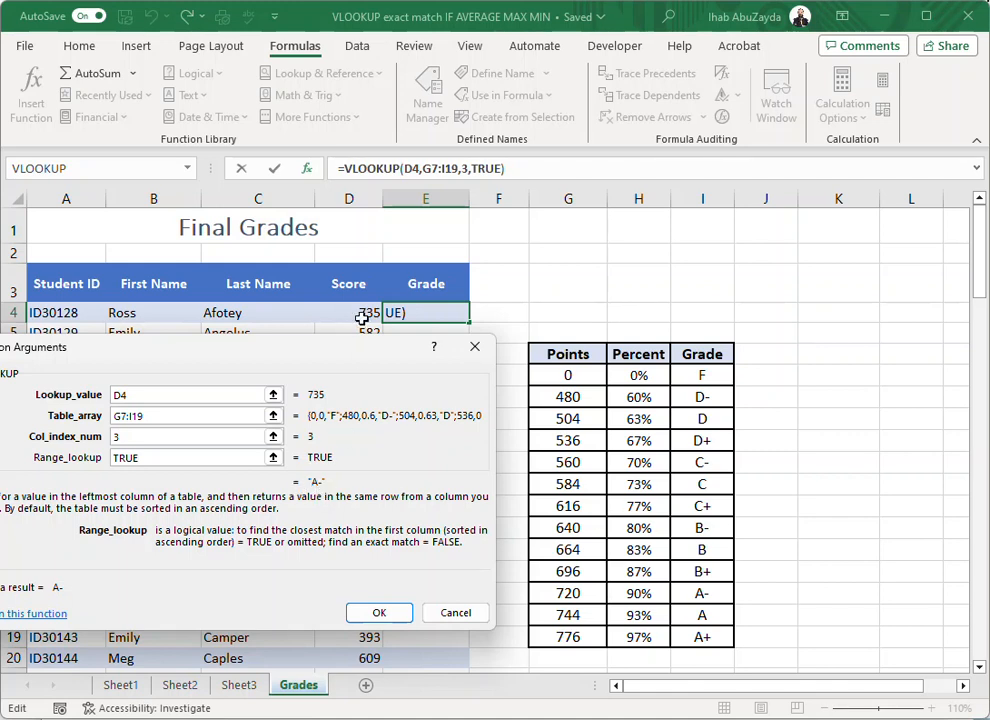
{"action": "left_click", "coordinate": [391, 613]}
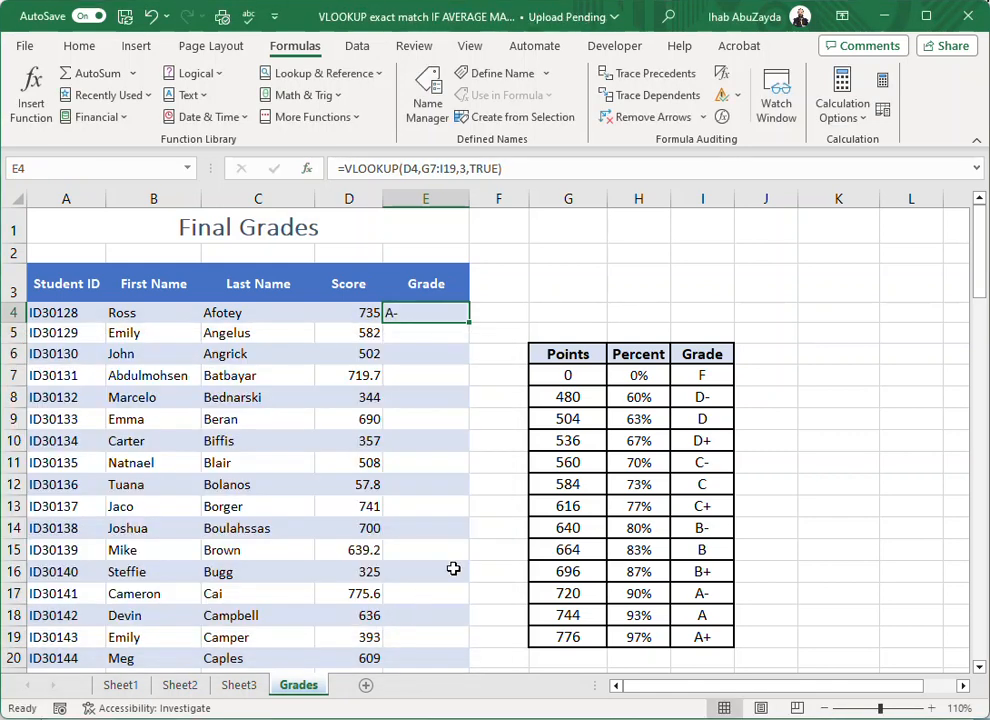
- Try to fill the E4 VLOOKUP formula down the whole Grade column with its relative table range
{"action": "double_click", "coordinate": [469, 323]}
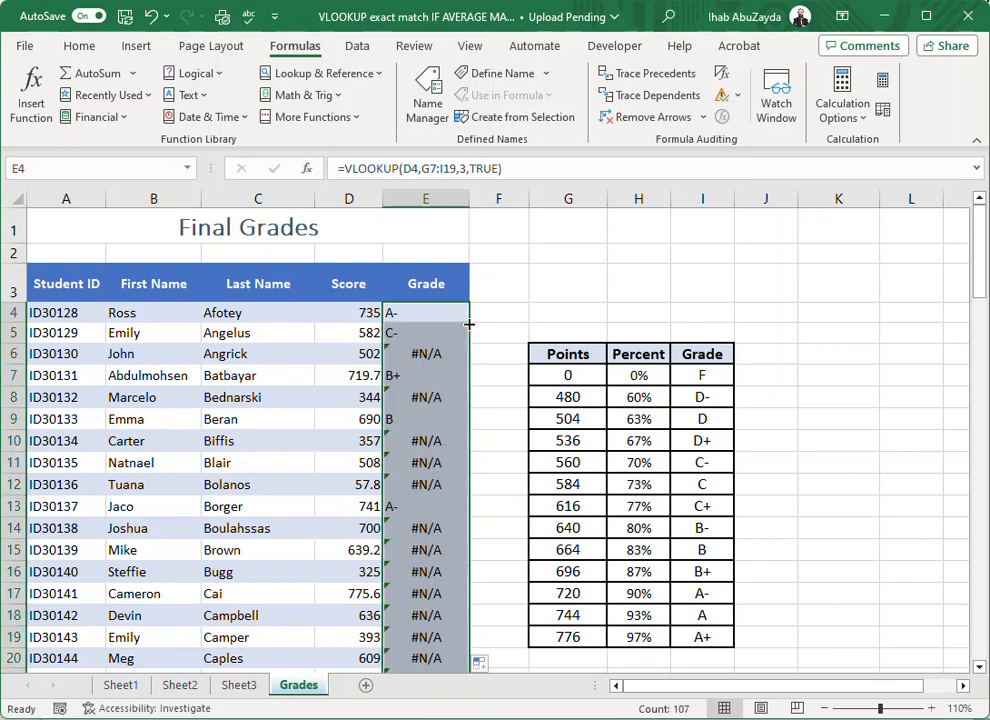
{"action": "left_click", "coordinate": [484, 663]}
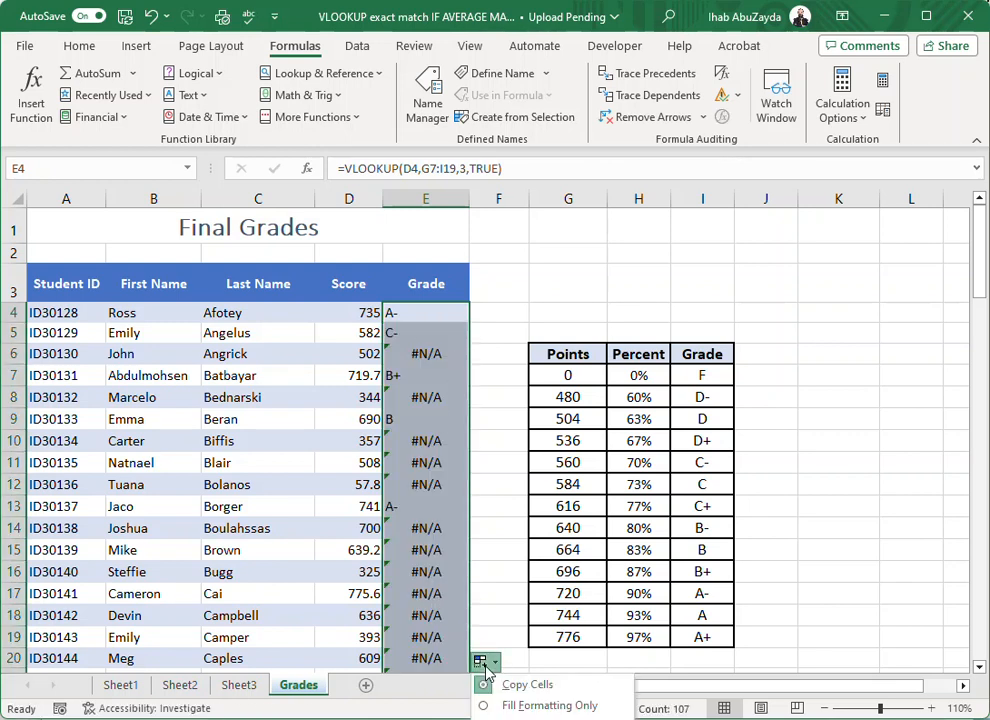
{"action": "left_click", "coordinate": [433, 462]}
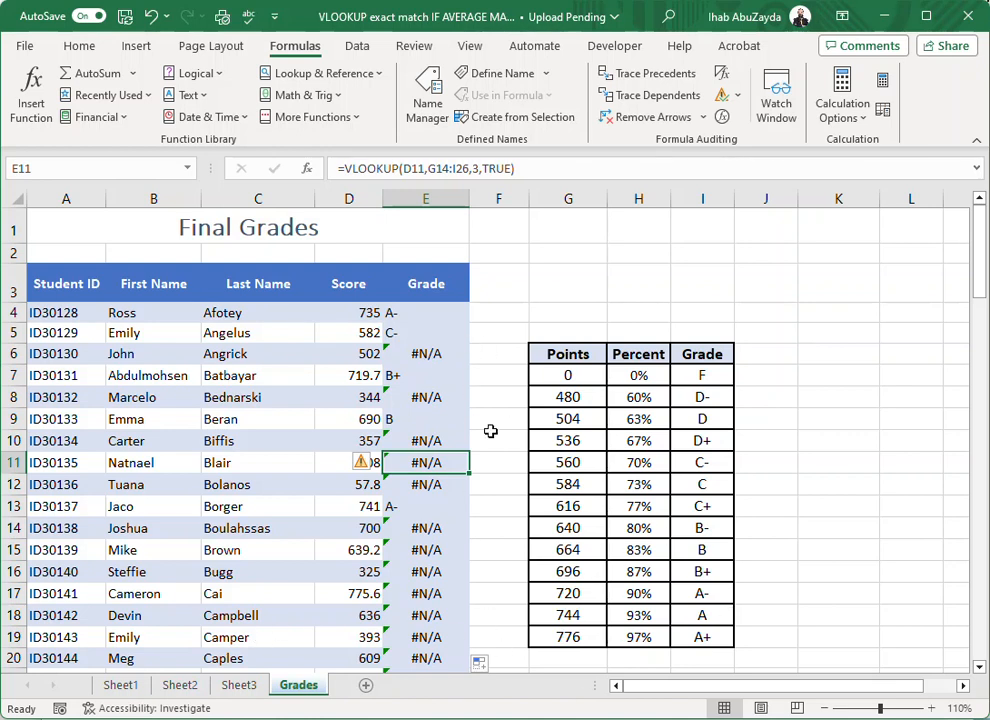
- Examine the table array references in the copied Grade formulas in E6, E14, E22 and E36 against the grading table's position
{"action": "double_click", "coordinate": [432, 355]}
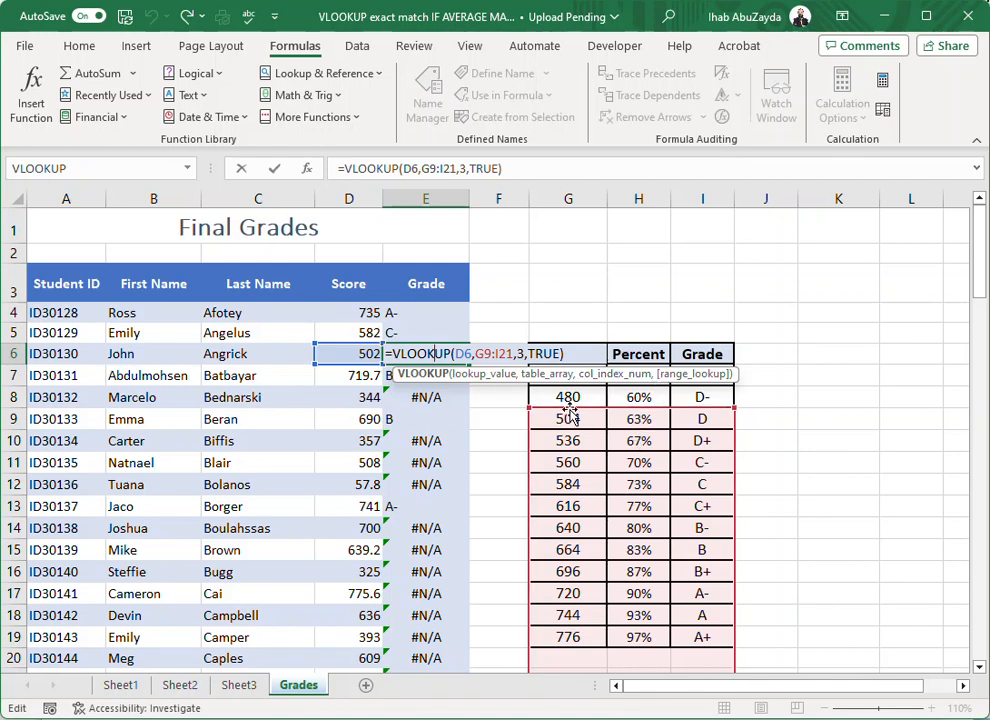
{"action": "key", "text": "Escape"}
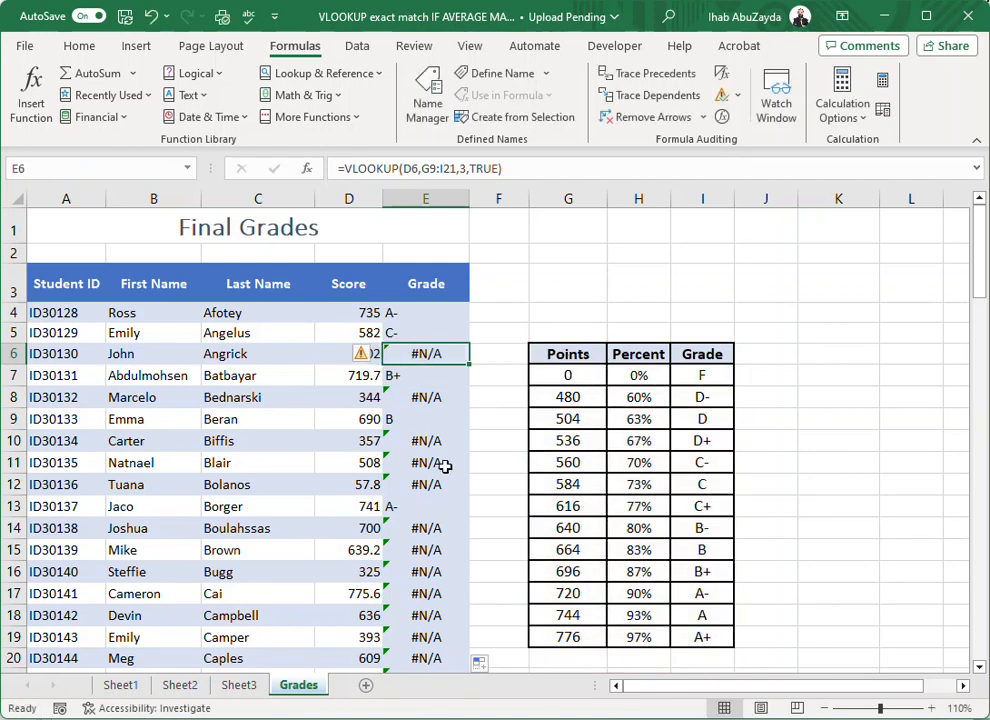
{"action": "double_click", "coordinate": [437, 532]}
{"action": "scroll", "coordinate": [625, 497], "scroll_direction": "down", "scroll_amount": 2}
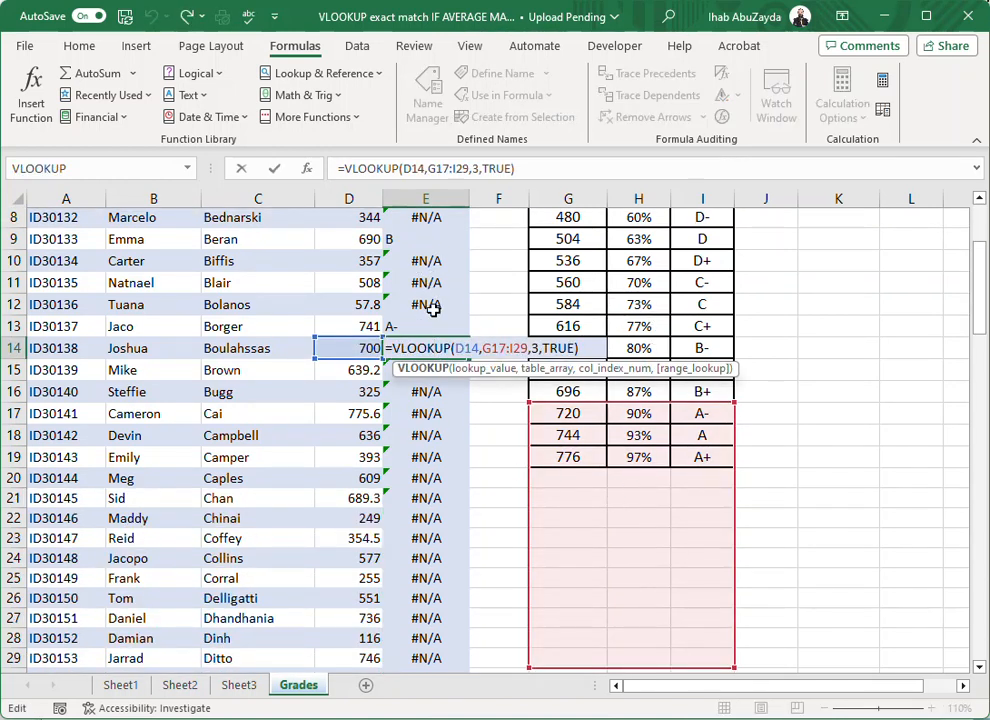
{"action": "key", "text": "Escape"}
{"action": "double_click", "coordinate": [427, 518]}
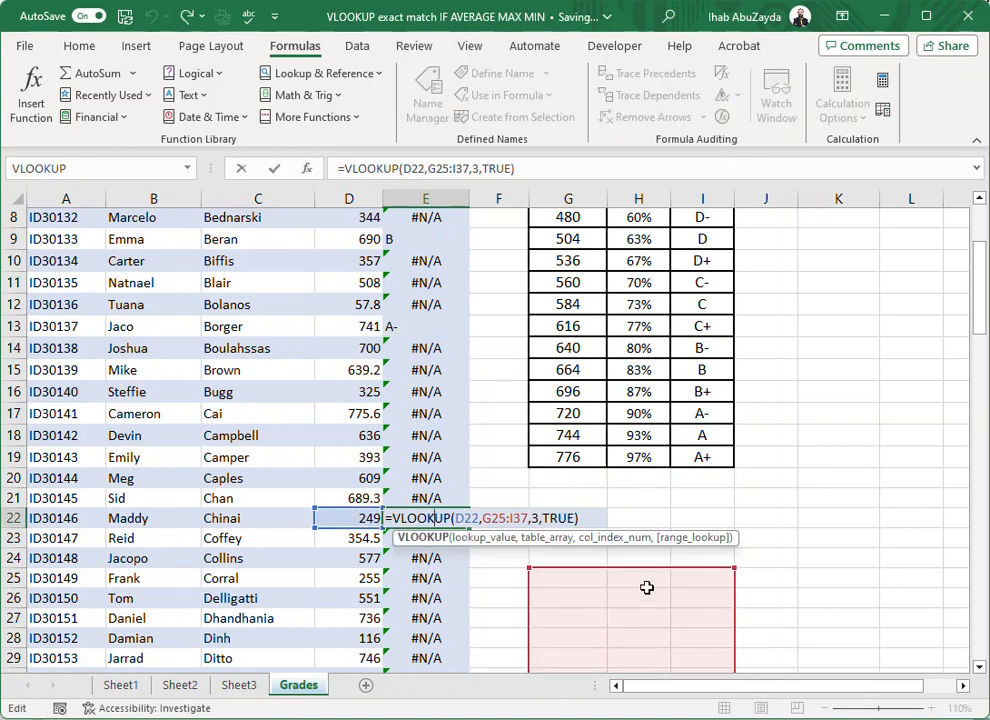
{"action": "scroll", "coordinate": [650, 570], "scroll_direction": "down", "scroll_amount": 1}
{"action": "scroll", "coordinate": [652, 566], "scroll_direction": "down", "scroll_amount": 3}
{"action": "key", "text": "Escape"}
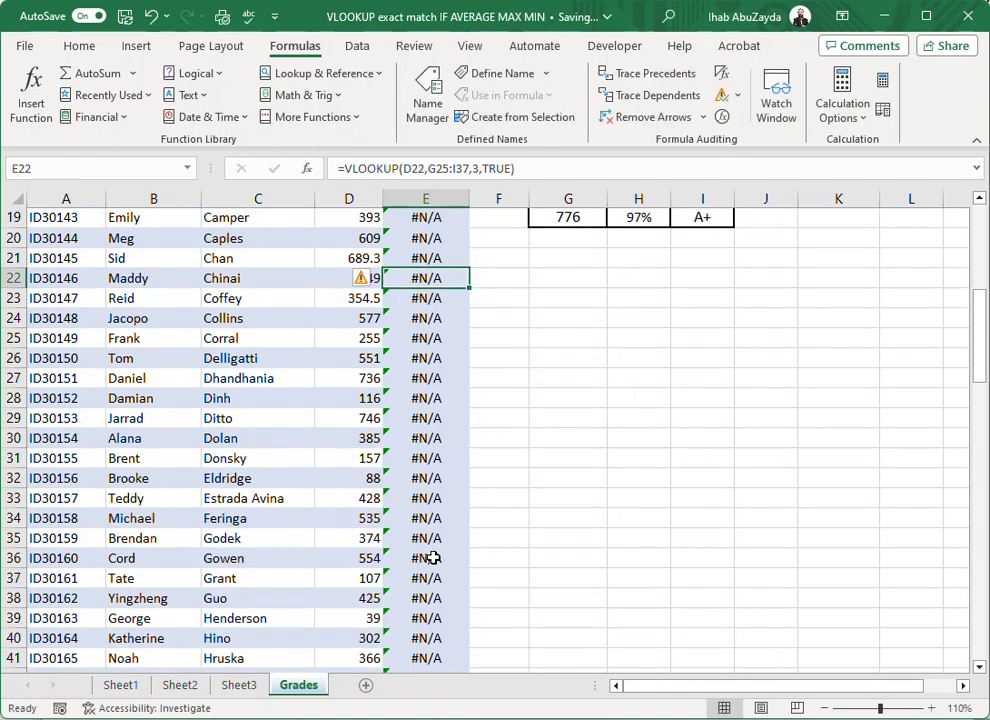
{"action": "double_click", "coordinate": [432, 558]}
{"action": "key", "text": "Escape"}
{"action": "scroll", "coordinate": [705, 450], "scroll_direction": "up", "scroll_amount": 6}
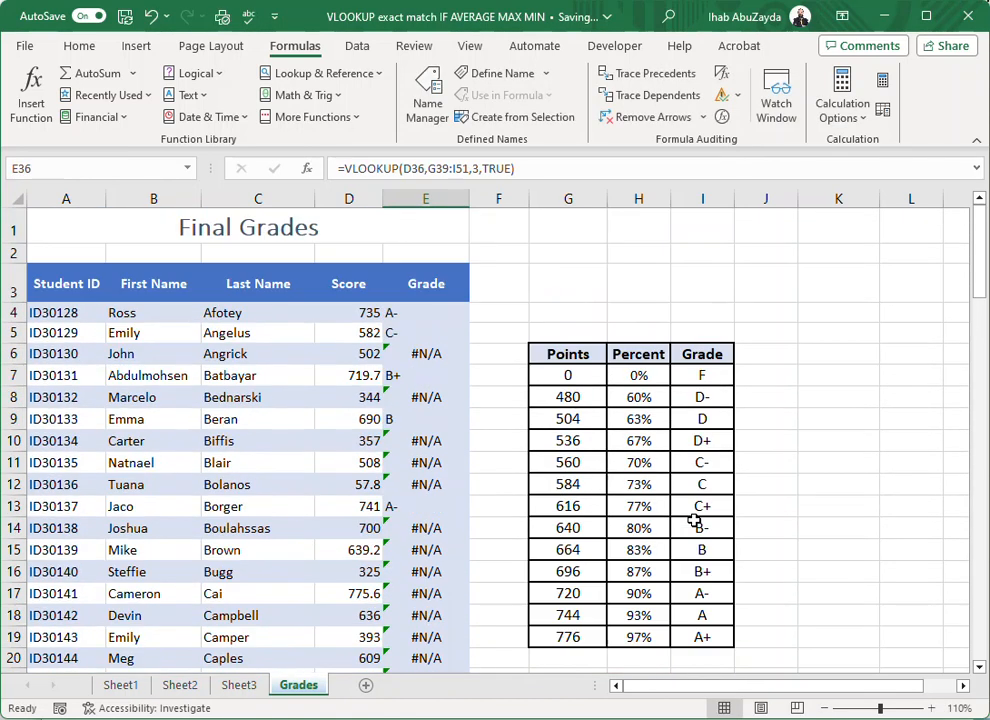
- Check the table array reference in E4's formula and undo the fill of the Grade column
{"action": "left_click", "coordinate": [427, 314]}
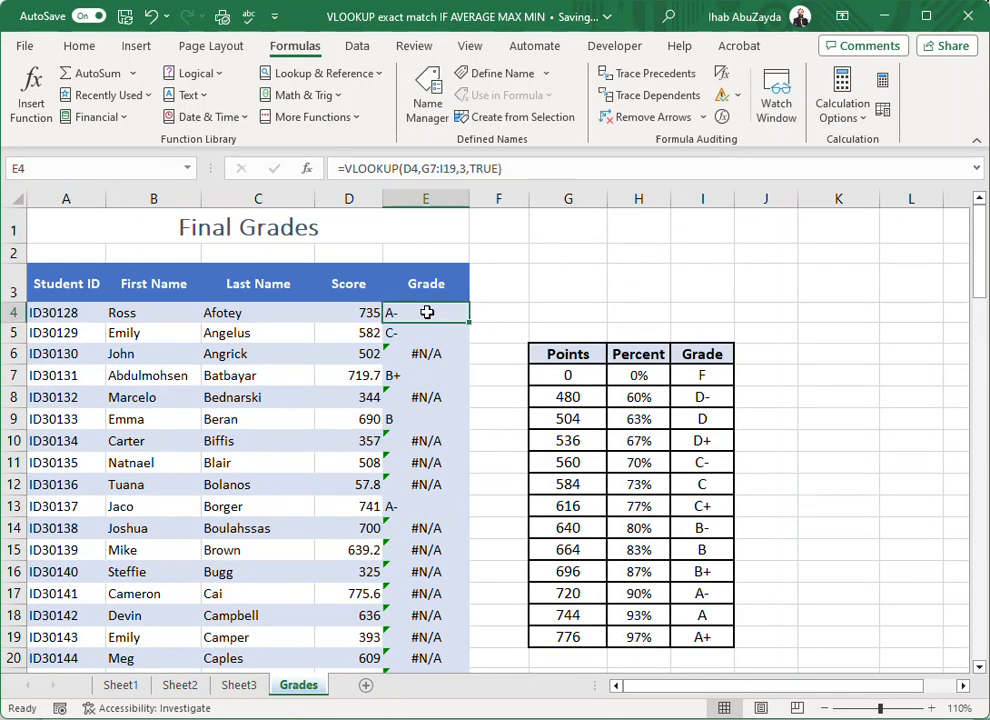
{"action": "double_click", "coordinate": [427, 313]}
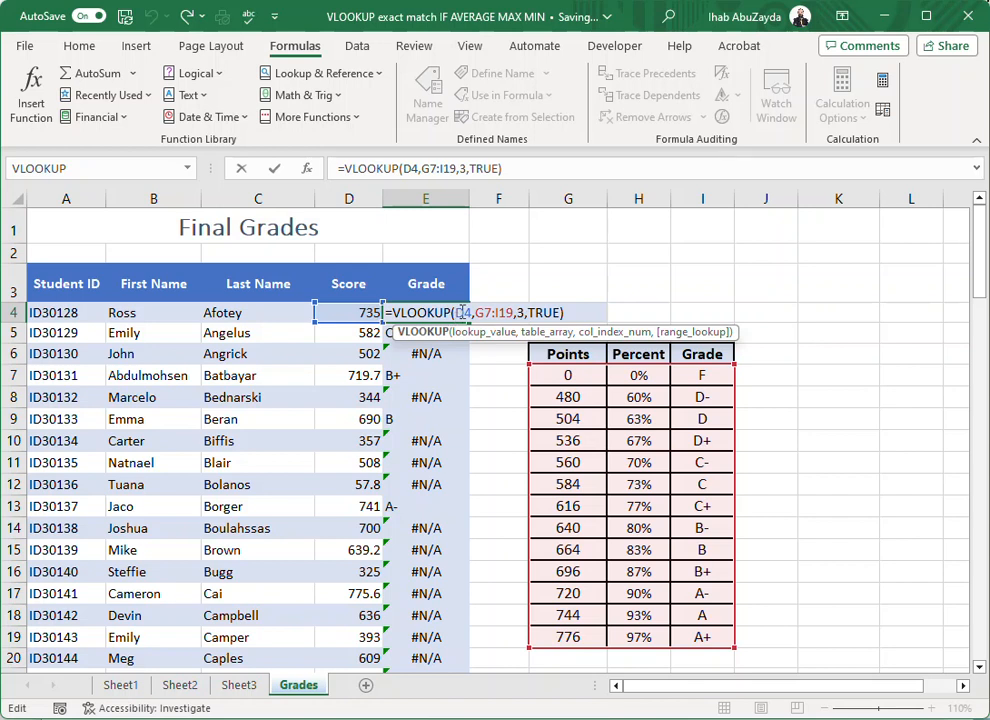
{"action": "left_click_drag", "start_coordinate": [475, 313], "coordinate": [519, 313]}
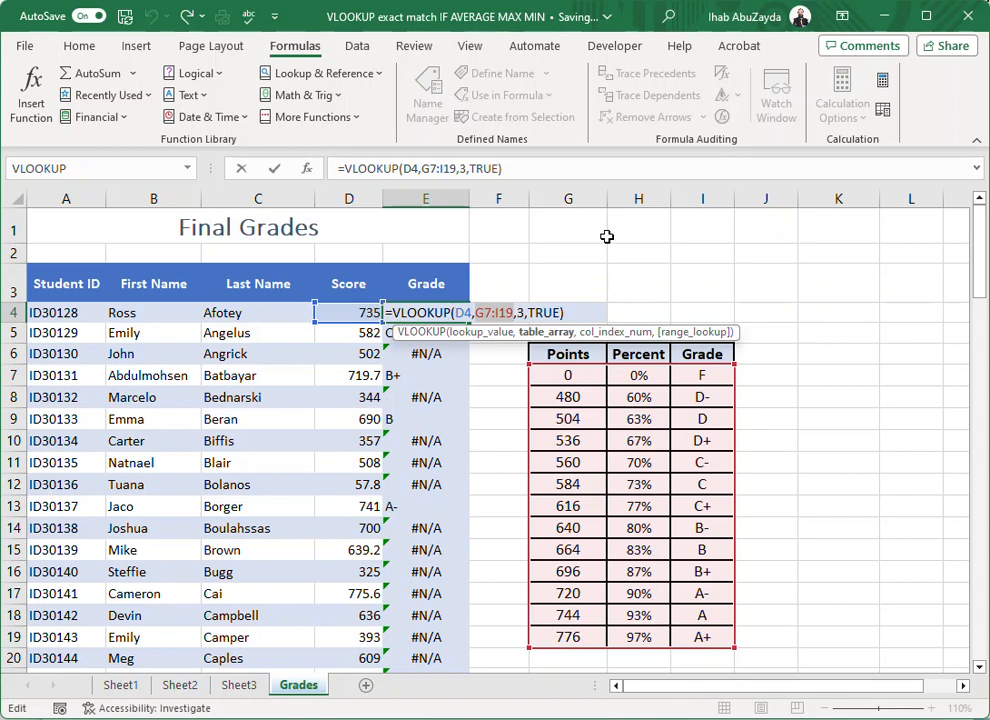
{"action": "key", "text": "ctrl+Return"}
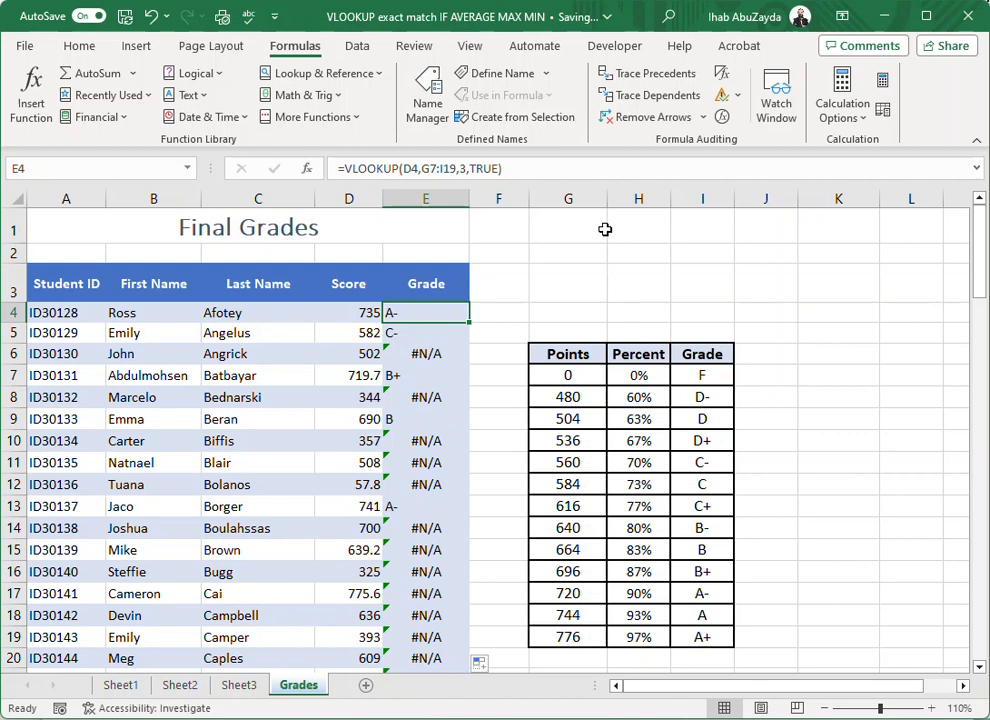
{"action": "key", "text": "ctrl+z"}
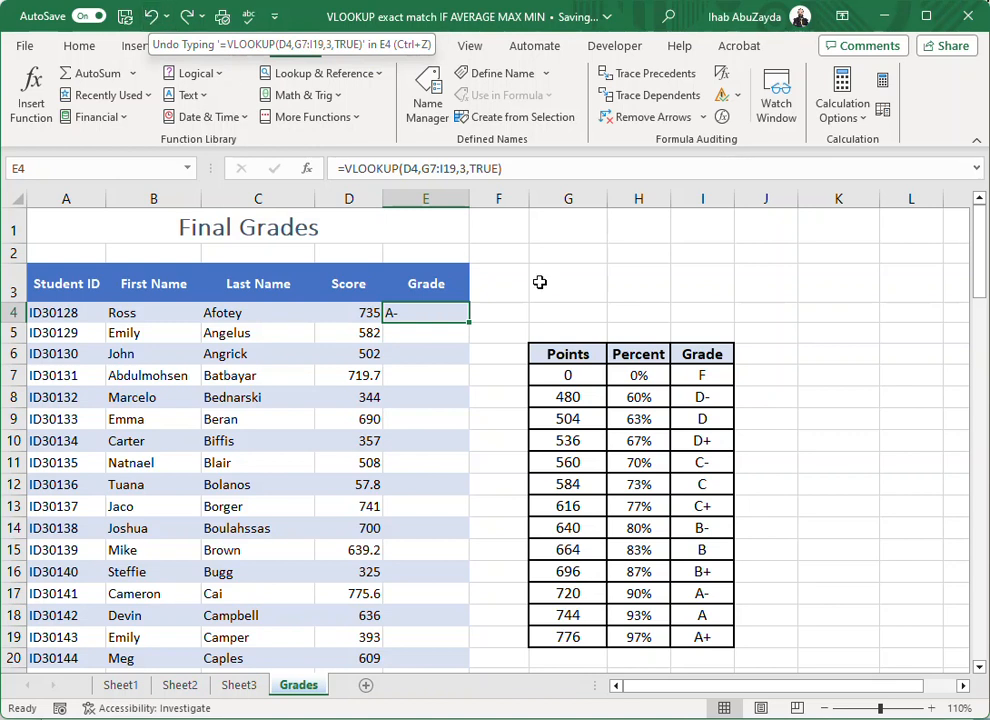
- Make the table array in E4's VLOOKUP formula an absolute reference, $G$7:$I$19
{"action": "double_click", "coordinate": [424, 313]}
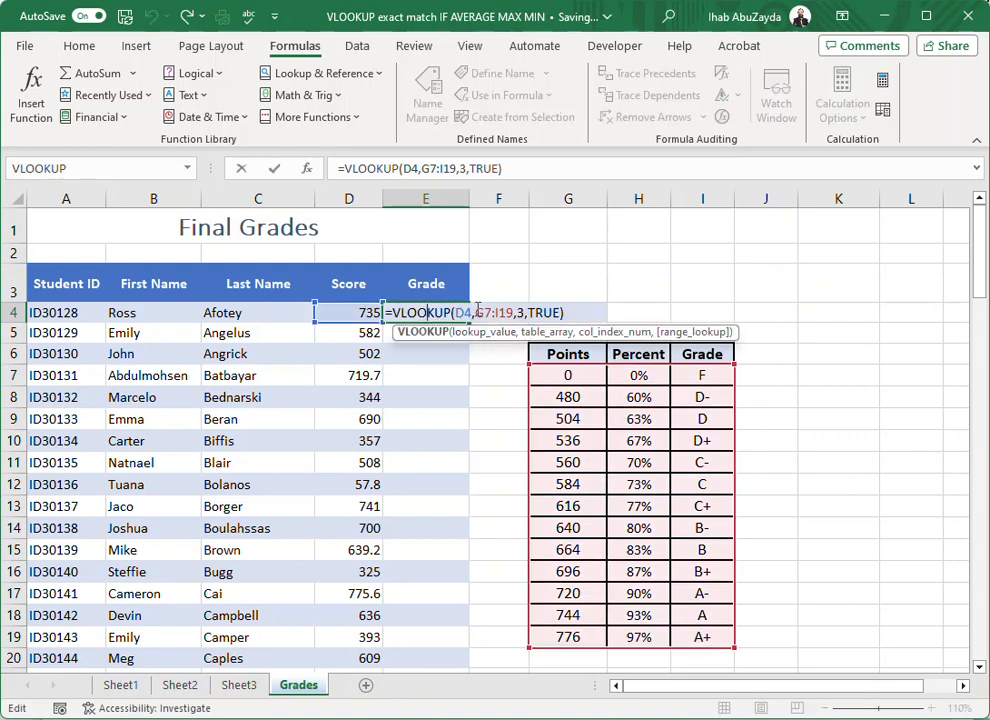
{"action": "left_click_drag", "start_coordinate": [477, 310], "coordinate": [514, 310]}
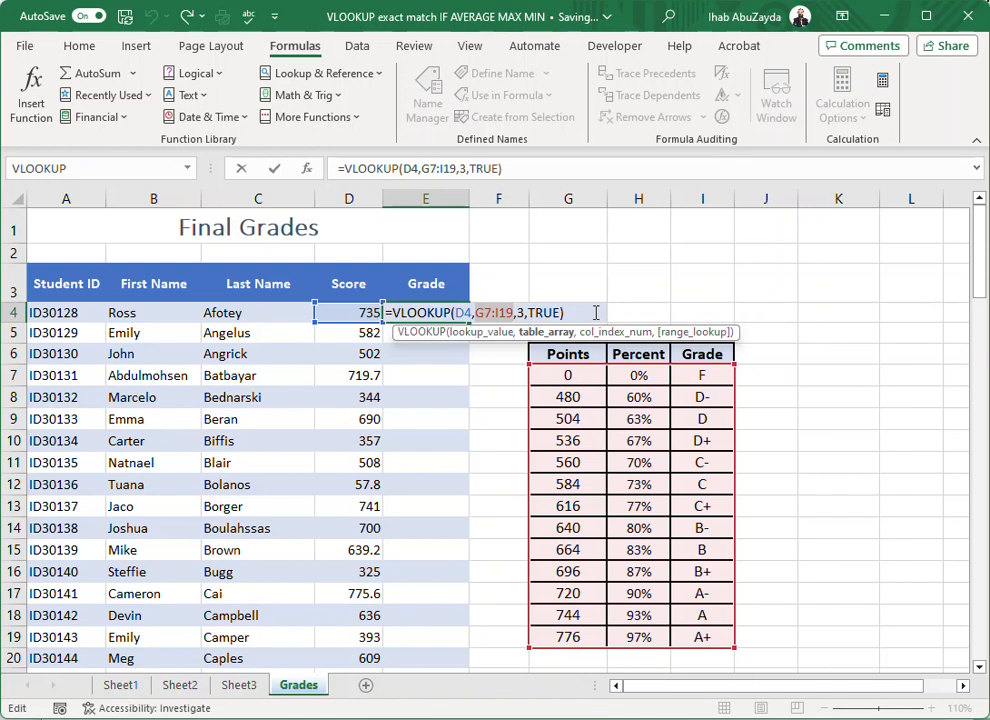
{"action": "key", "text": "F4"}
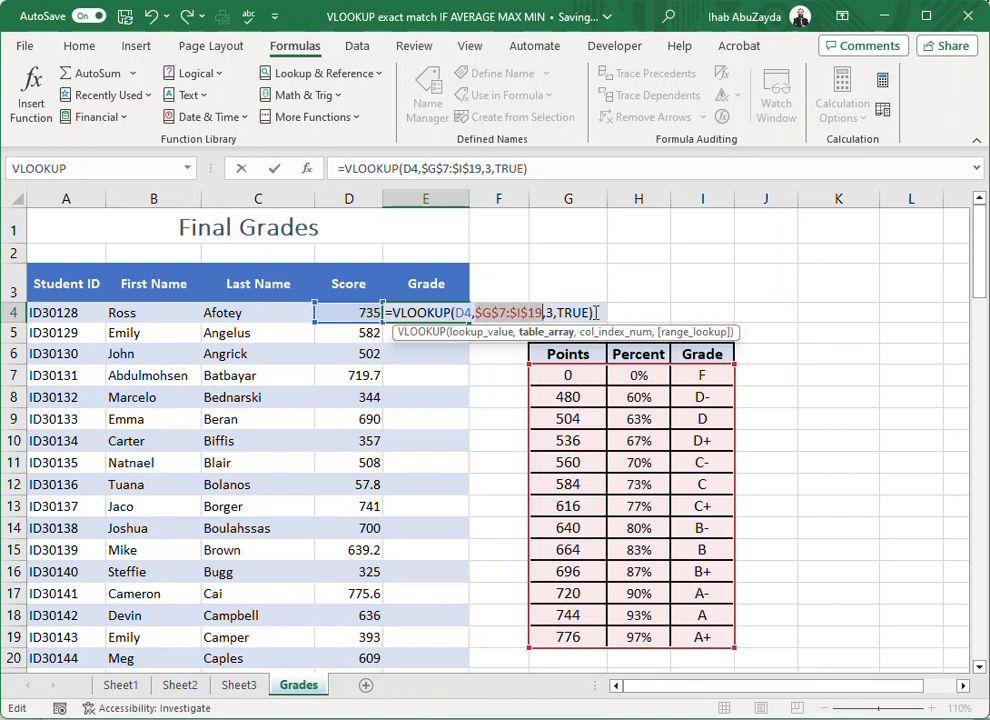
{"action": "key", "text": "Return"}
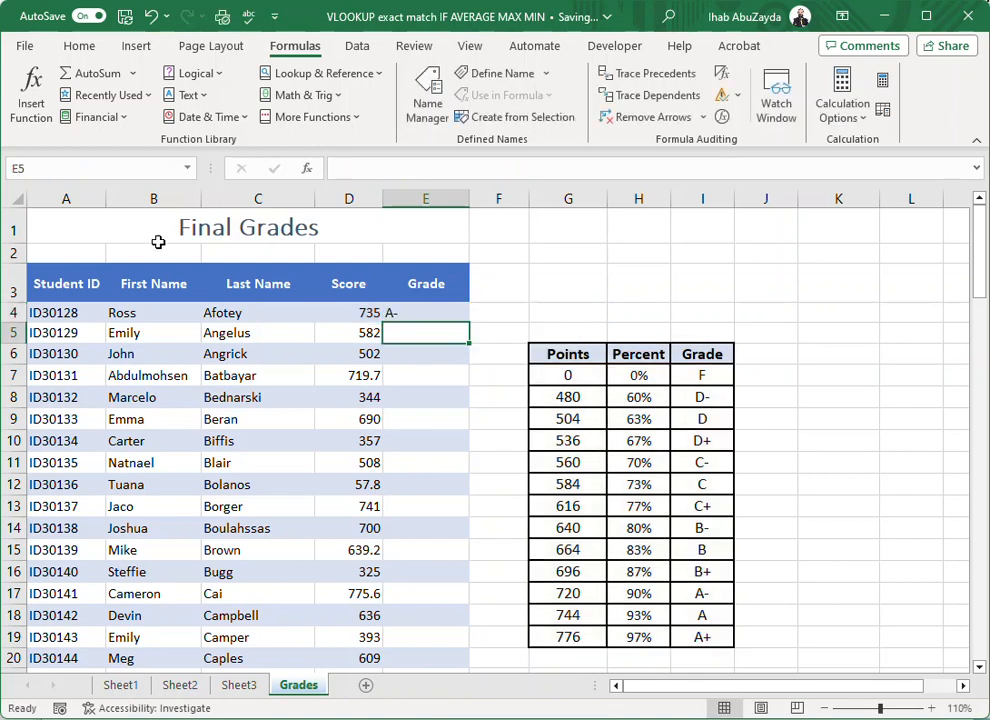
- Fill the corrected E4 formula down the Grade column for all students without copying its cell formatting
{"action": "left_click", "coordinate": [408, 315]}
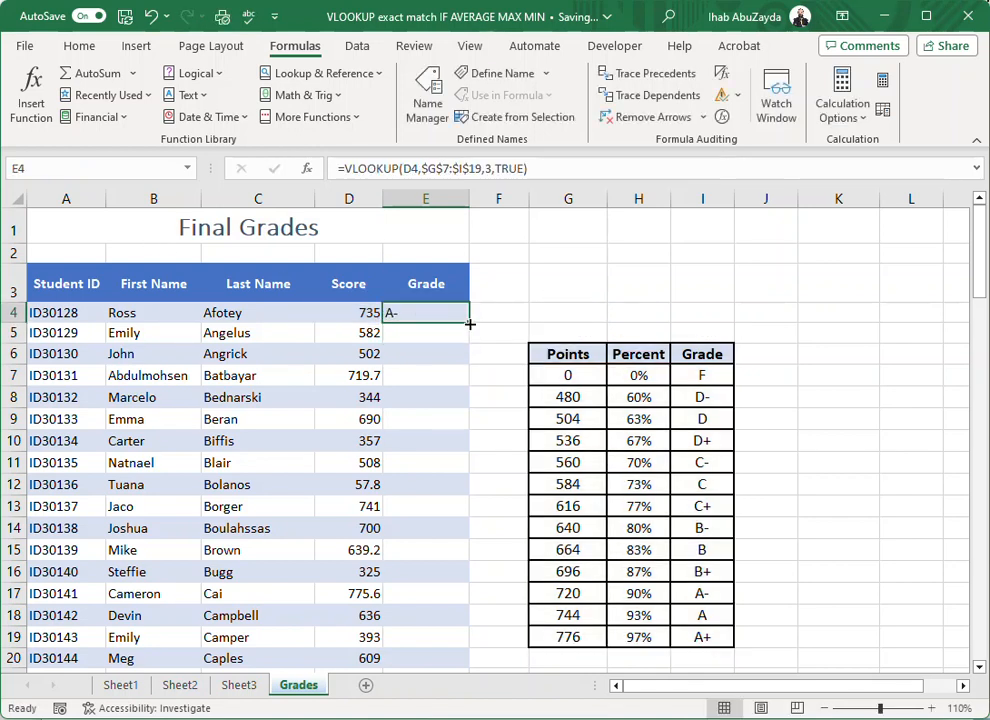
{"action": "double_click", "coordinate": [468, 324]}
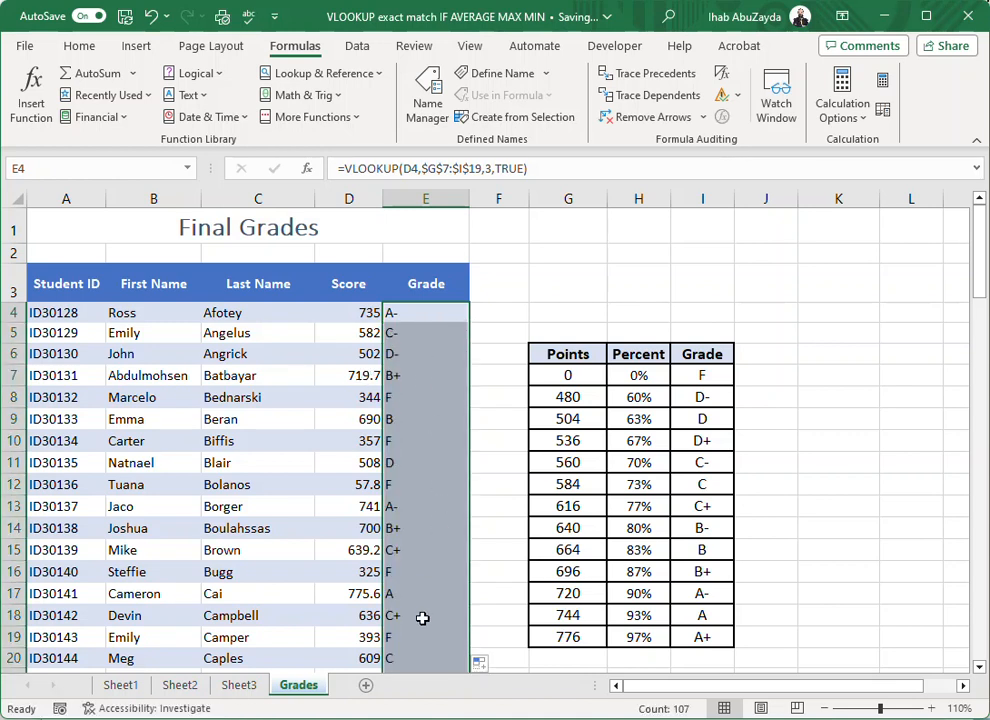
{"action": "left_click", "coordinate": [488, 664]}
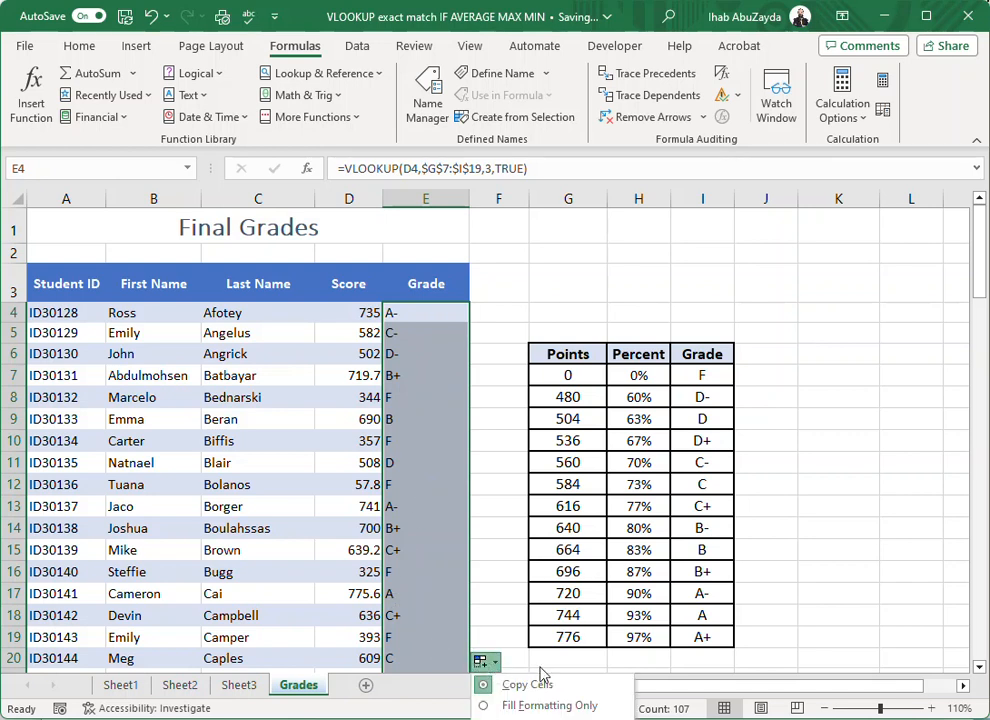
{"action": "key", "text": "Escape"}
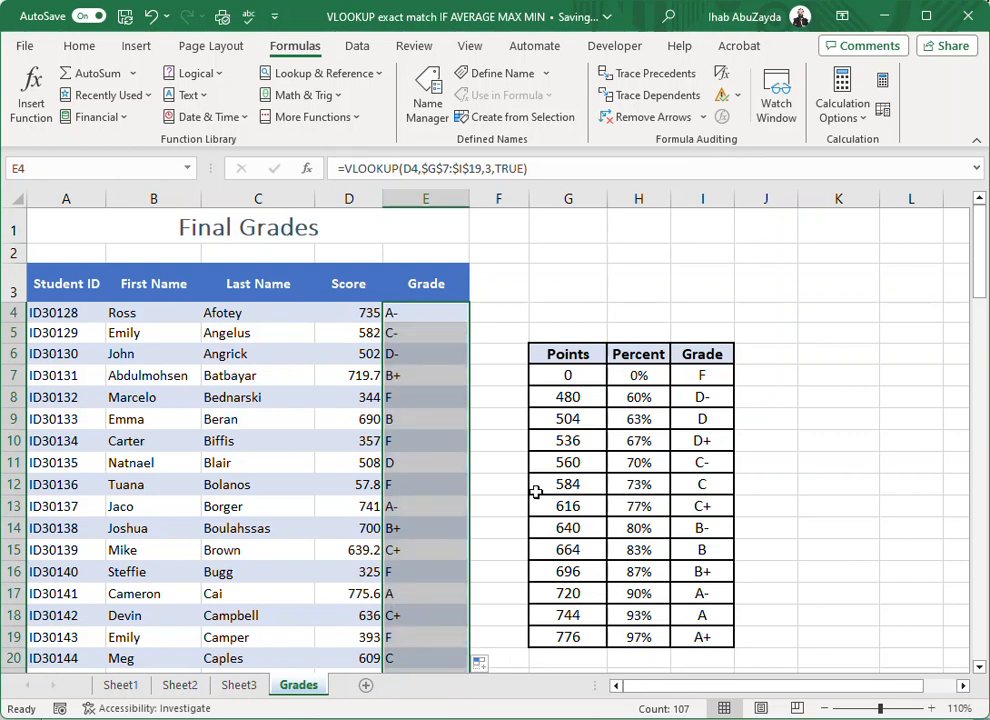
- Check the filled grades and a copied formula down the Grade column, then return to the start of the list
{"action": "left_click", "coordinate": [418, 438]}
{"action": "scroll", "coordinate": [418, 435], "scroll_direction": "down", "scroll_amount": 2}
{"action": "scroll", "coordinate": [418, 435], "scroll_direction": "down", "scroll_amount": 10}
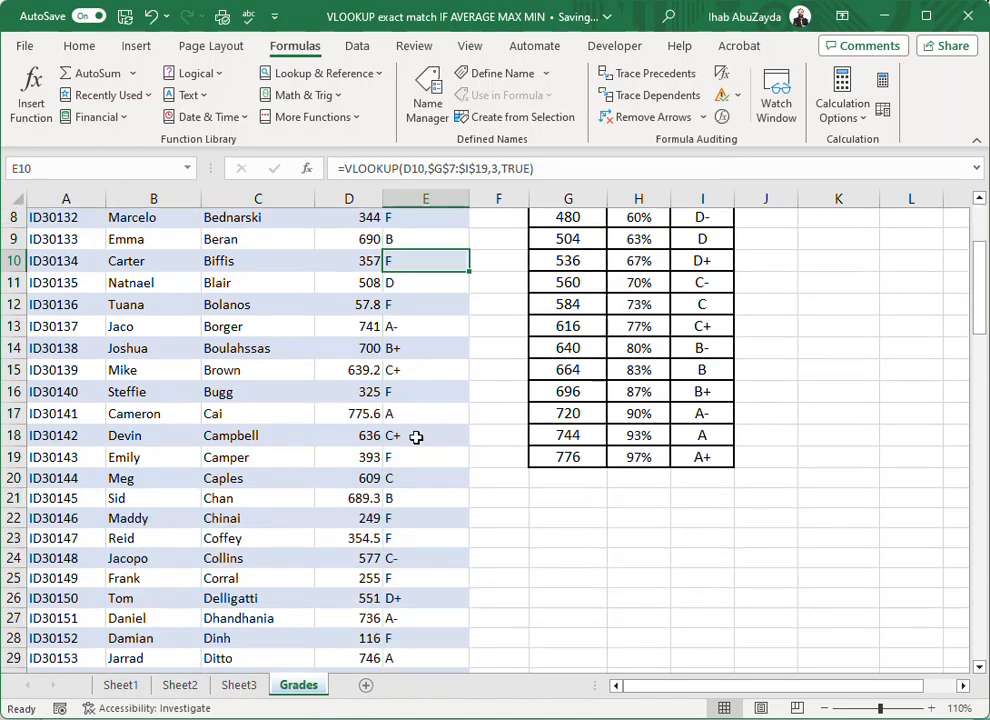
{"action": "scroll", "coordinate": [416, 438], "scroll_direction": "down", "scroll_amount": 18}
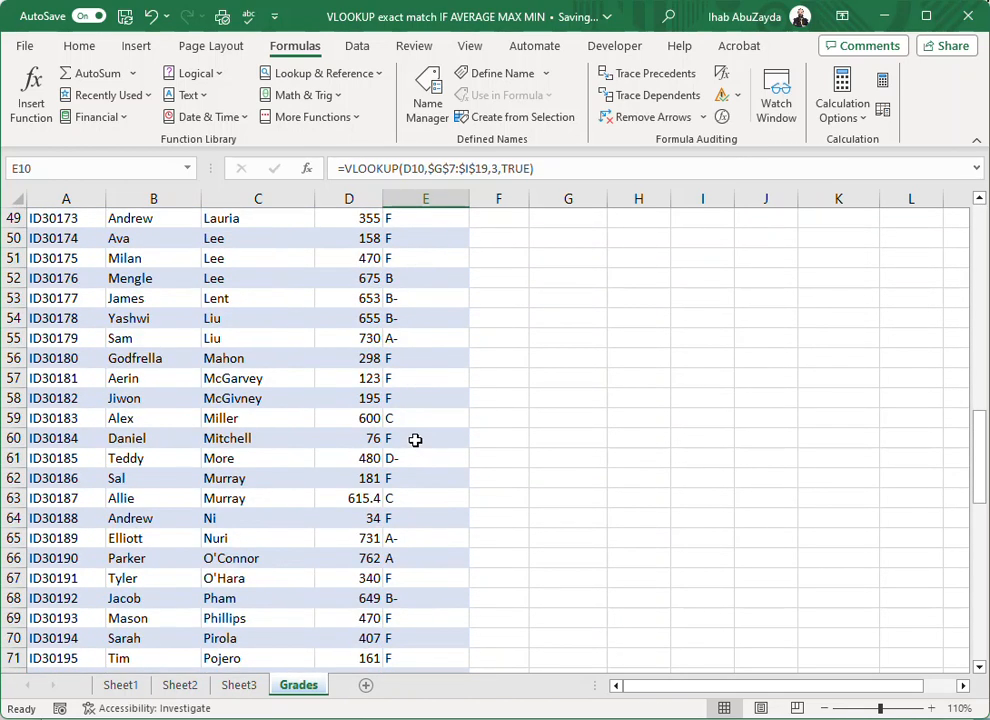
{"action": "scroll", "coordinate": [415, 440], "scroll_direction": "down", "scroll_amount": 6}
{"action": "scroll", "coordinate": [415, 440], "scroll_direction": "up", "scroll_amount": 20}
{"action": "scroll", "coordinate": [410, 444], "scroll_direction": "up", "scroll_amount": 6}
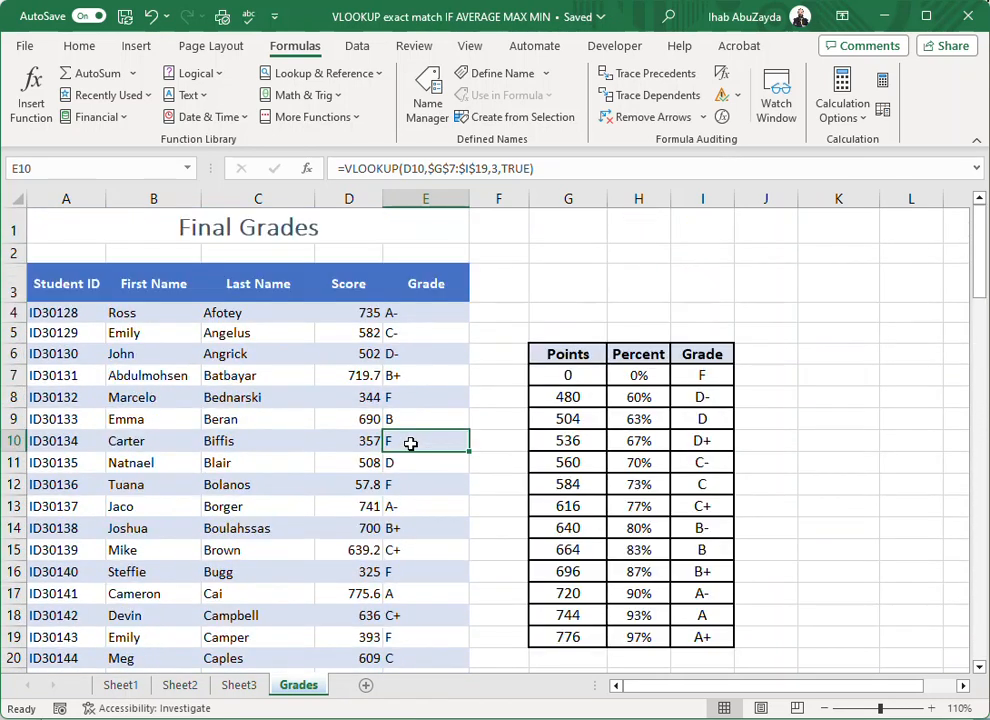